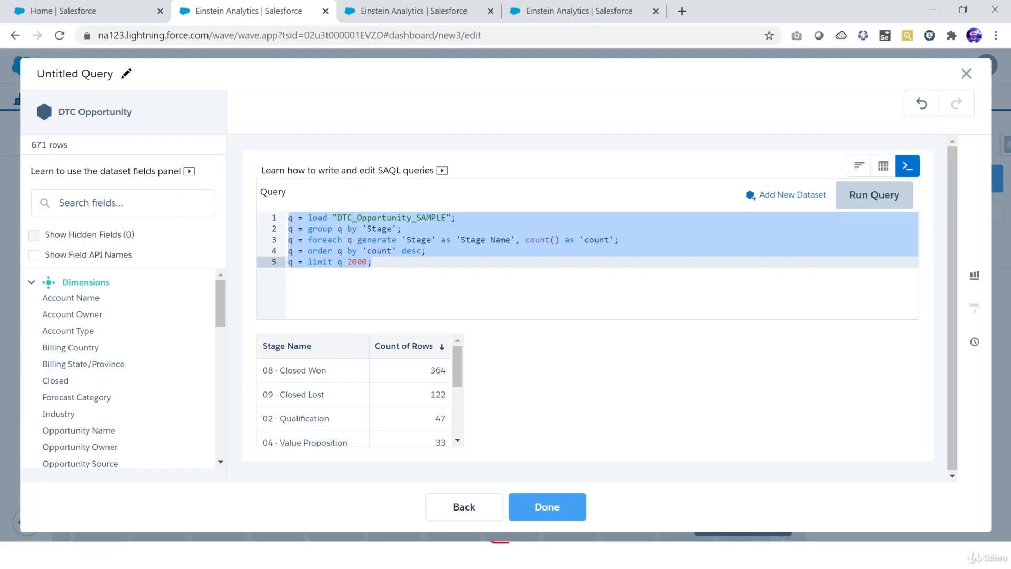
Step: Open Notepad and paste the copied SAQL query into a new document
{"action": "key", "text": "super+r"}
{"action": "type", "text": "notepad"}
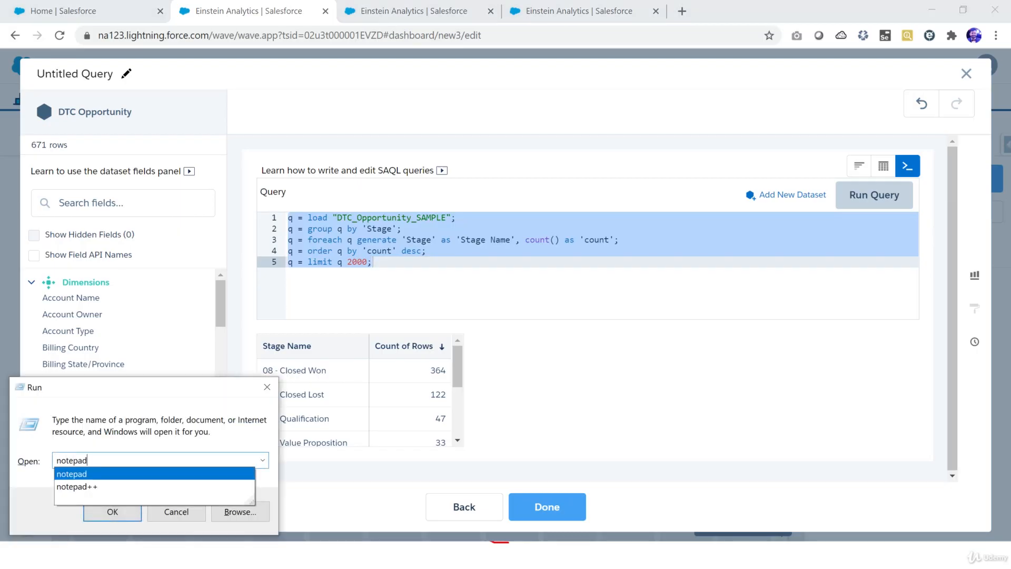
{"action": "key", "text": "Return"}
{"action": "type", "text": "q = load \"DTC_Opportunity_SAMPLE\"; q = group q by 'Stage'; q = foreach q generate 'Stage' as 'Stage Name', count() as 'count'; q = order q by 'count' desc; q = limit q 2000;"}
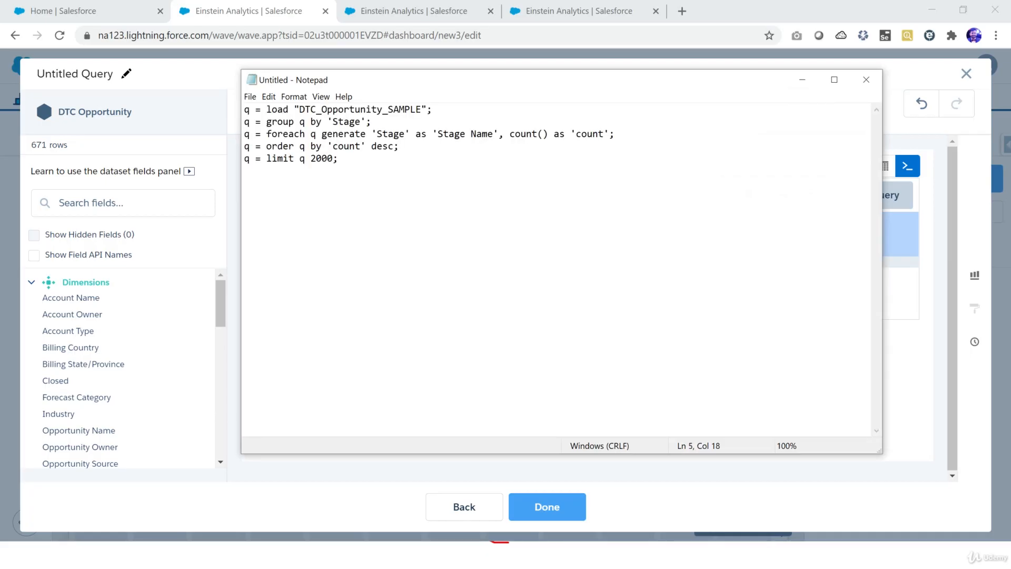
{"action": "key", "text": "alt+Tab"}
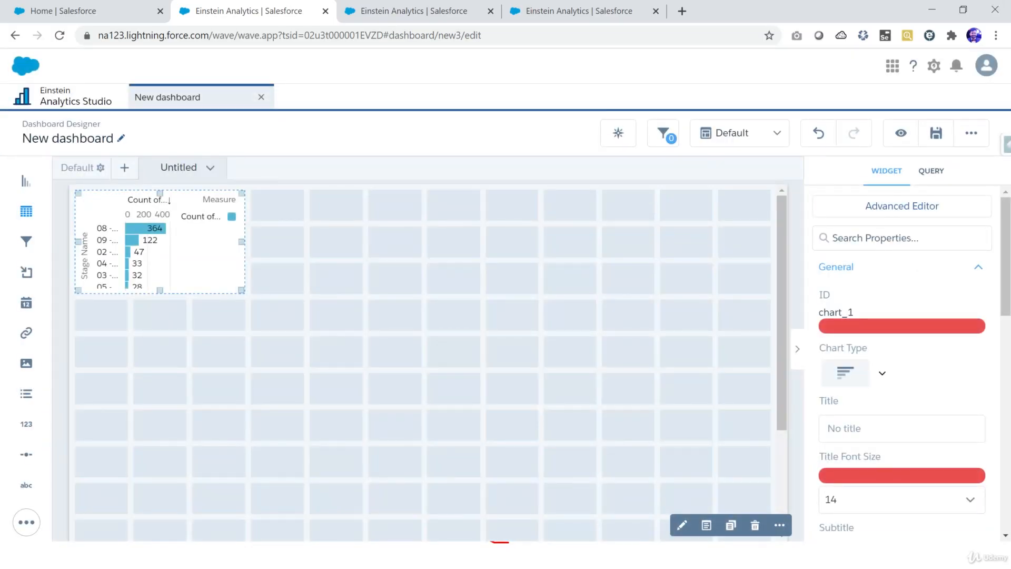
{"action": "left_click_drag", "start_coordinate": [26, 211], "coordinate": [283, 204]}
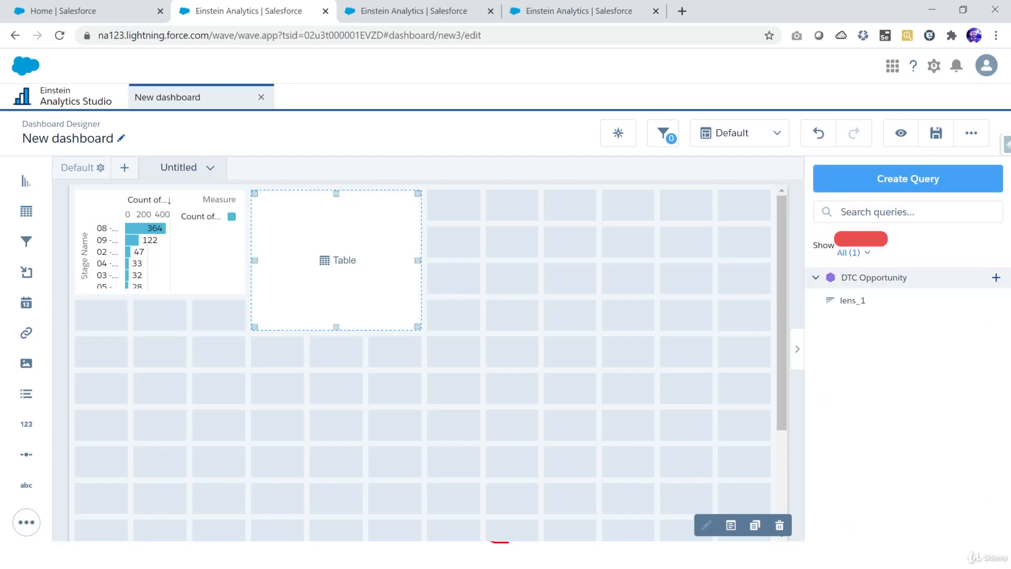
{"action": "key", "text": "Delete"}
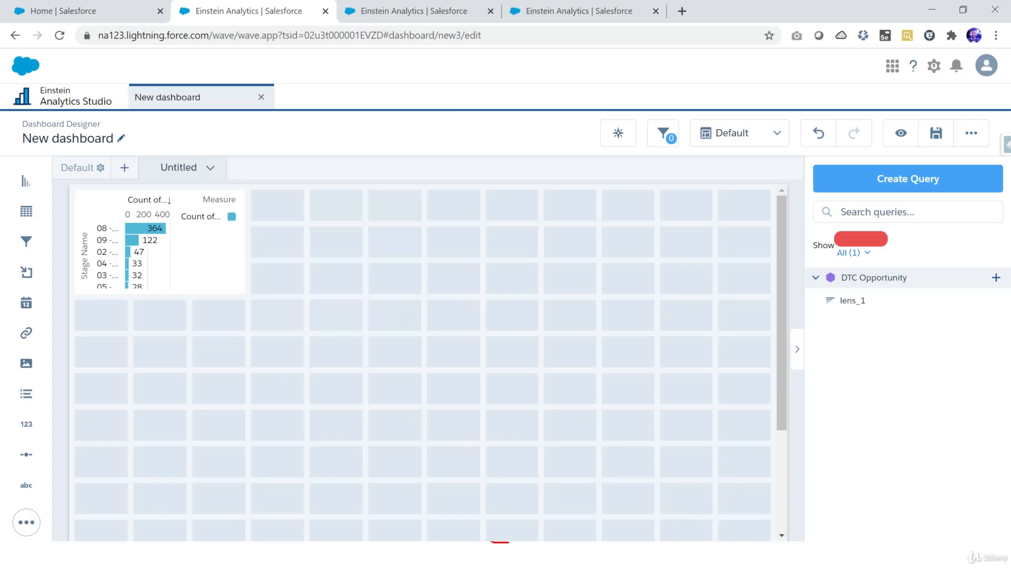
Step: Add a chart widget beside the existing chart on the dashboard and open its query in SAQL mode
{"action": "left_click_drag", "start_coordinate": [26, 181], "coordinate": [320, 216]}
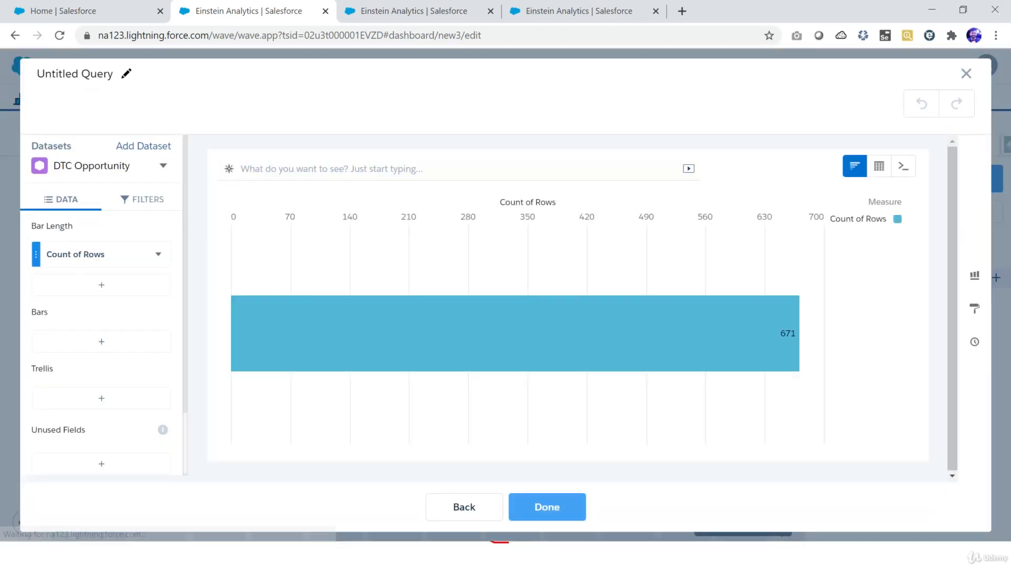
{"action": "left_click", "coordinate": [904, 166]}
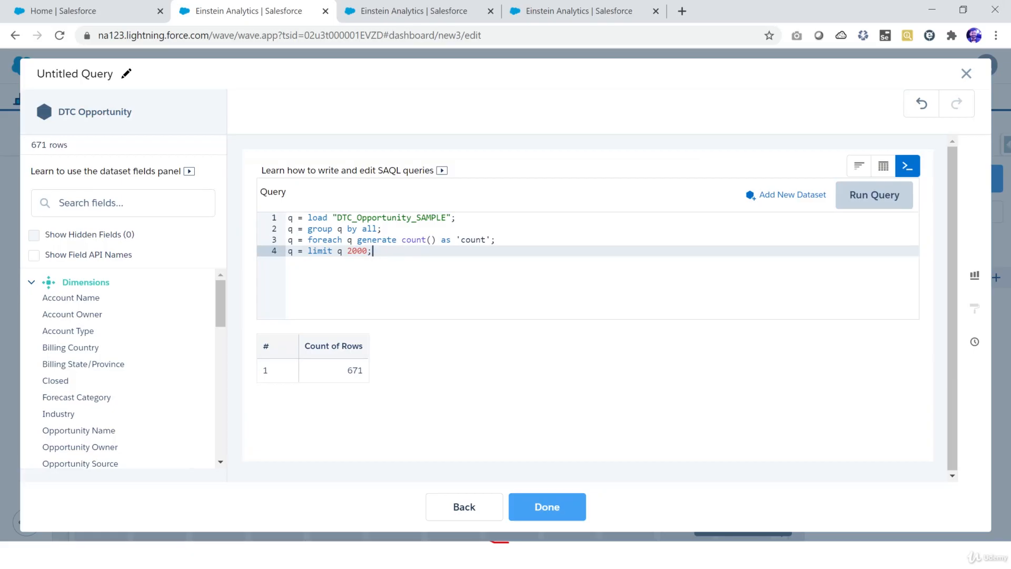
Step: Replace the new widget's entire query with the copied Stage grouping query
{"action": "left_click_drag", "start_coordinate": [348, 228], "coordinate": [376, 229]}
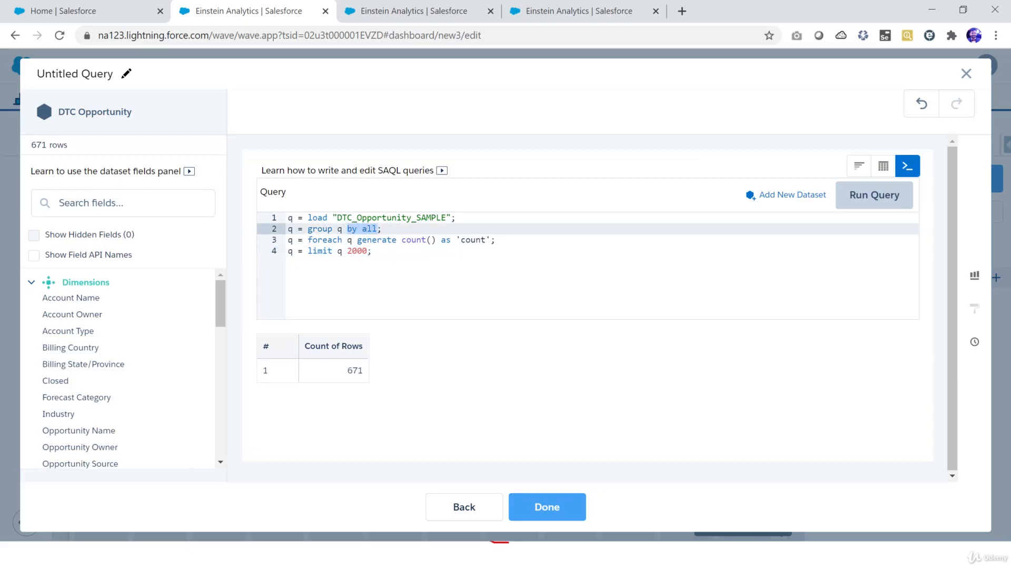
{"action": "key", "text": "BackSpace"}
{"action": "key", "text": "ctrl+a"}
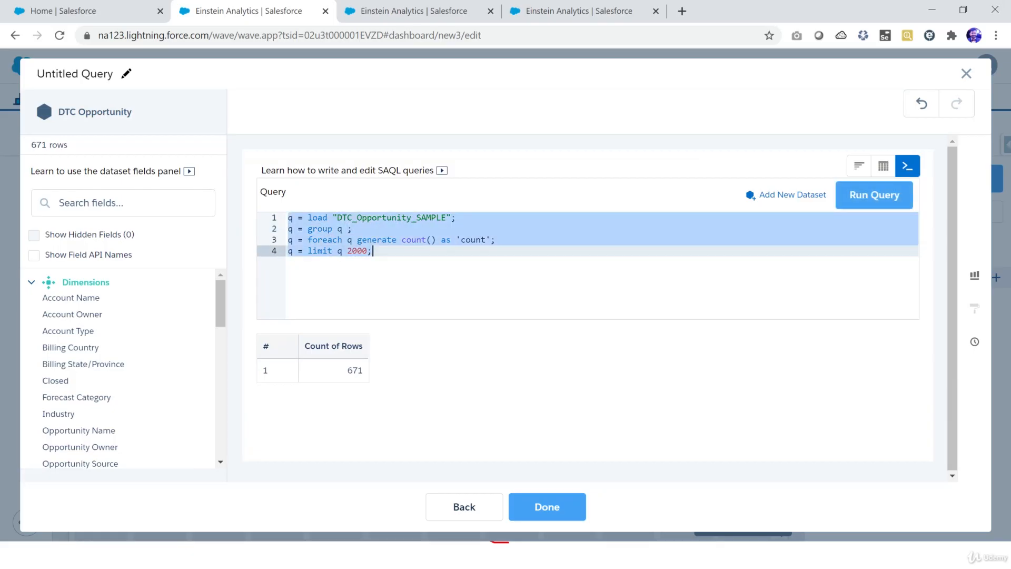
{"action": "type", "text": "q = load \"DTC_Opportunity_SAMPLE\"; q = group q by 'Stage'; q = foreach q generate 'Stage' as 'Stage Name', count() as 'count'; q = order q by 'count' desc; q = limit q 2000;"}
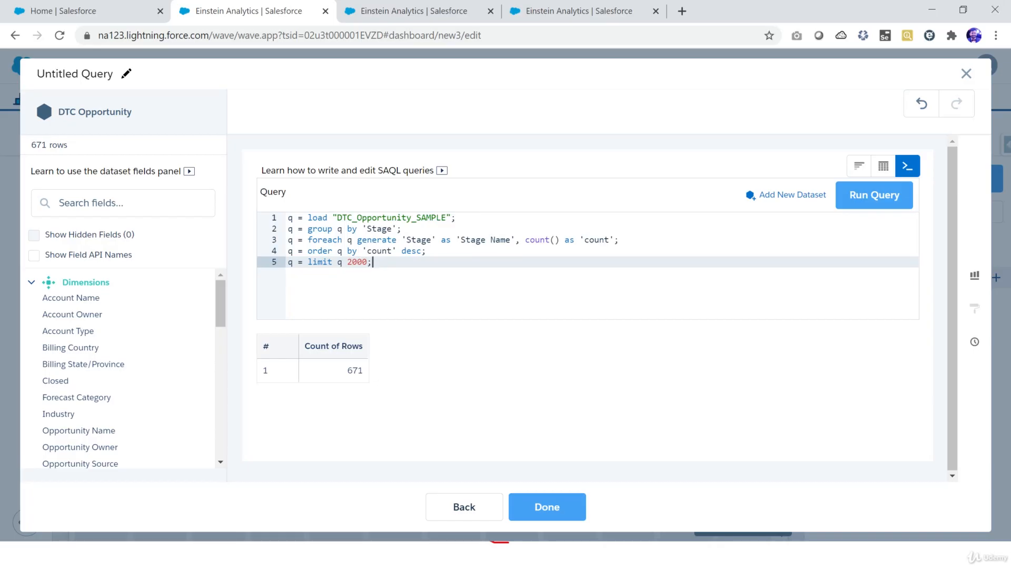
Step: Delete the count() as 'count' expression from the foreach statement on line 3
{"action": "left_click_drag", "start_coordinate": [525, 240], "coordinate": [610, 240]}
{"action": "key", "text": "alt+Tab"}
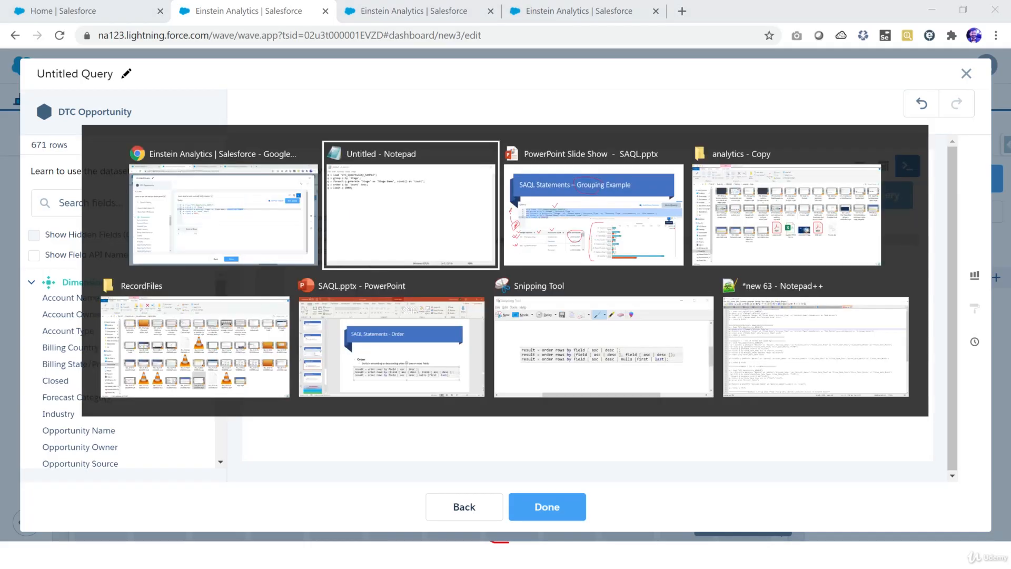
{"action": "key", "text": "alt+Tab"}
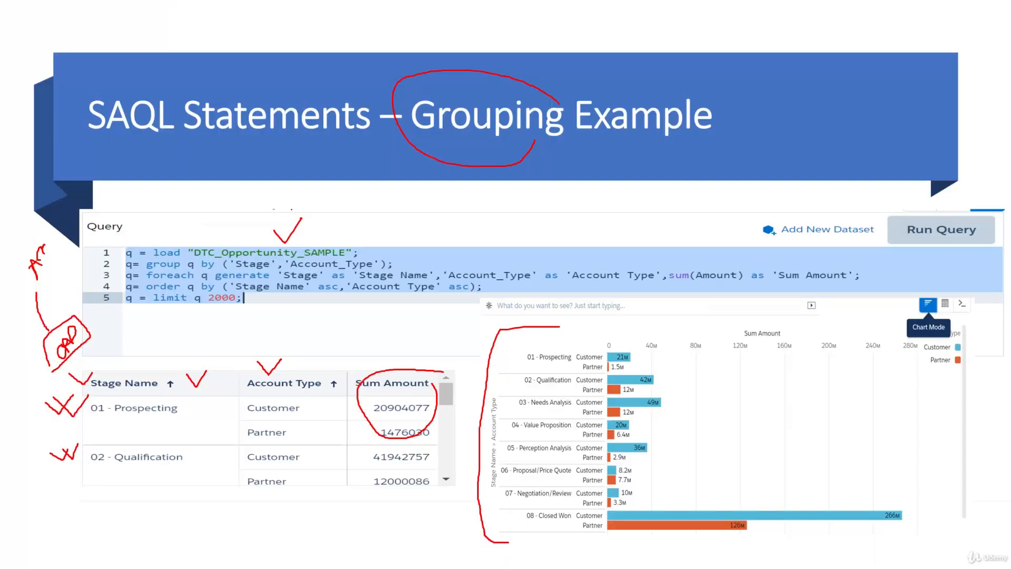
{"action": "mouse_move", "coordinate": [381, 352]}
{"action": "left_mouse_down"}
{"action": "mouse_move", "coordinate": [397, 370]}
{"action": "mouse_move", "coordinate": [416, 346]}
{"action": "left_mouse_up"}
{"action": "mouse_move", "coordinate": [117, 422]}
{"action": "left_mouse_down"}
{"action": "mouse_move", "coordinate": [180, 413]}
{"action": "mouse_move", "coordinate": [93, 392]}
{"action": "left_mouse_up"}
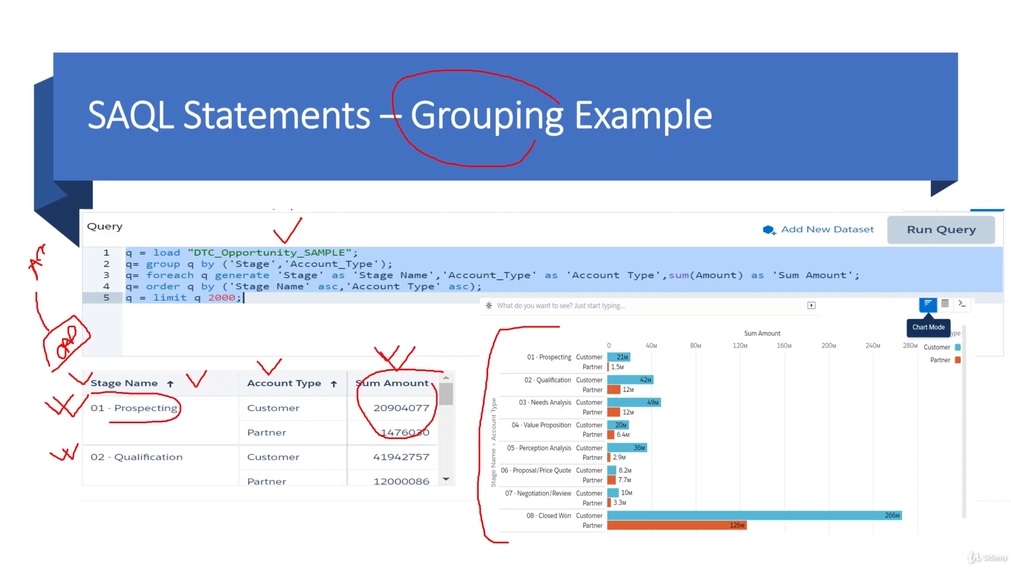
{"action": "key", "text": "alt+Tab"}
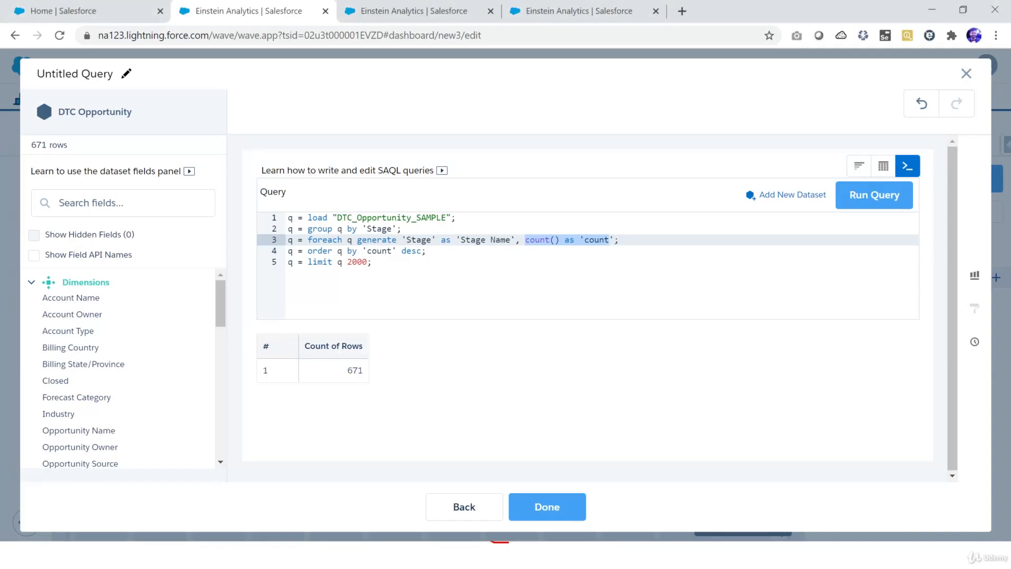
{"action": "key", "text": "BackSpace"}
{"action": "key", "text": "Delete"}
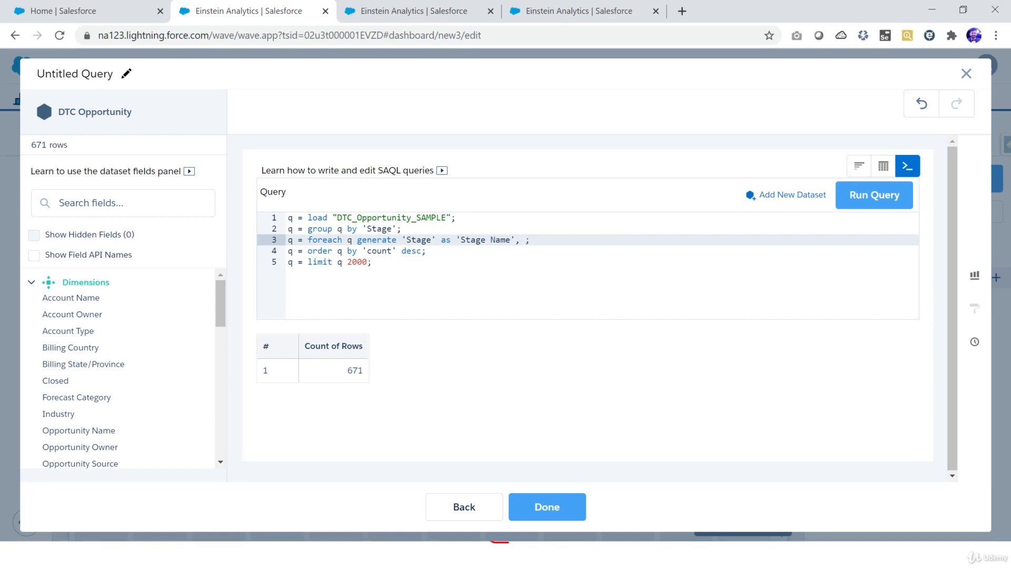
Step: Search the dataset fields for amou and copy the Amount field's API name
{"action": "key", "text": "alt+Tab"}
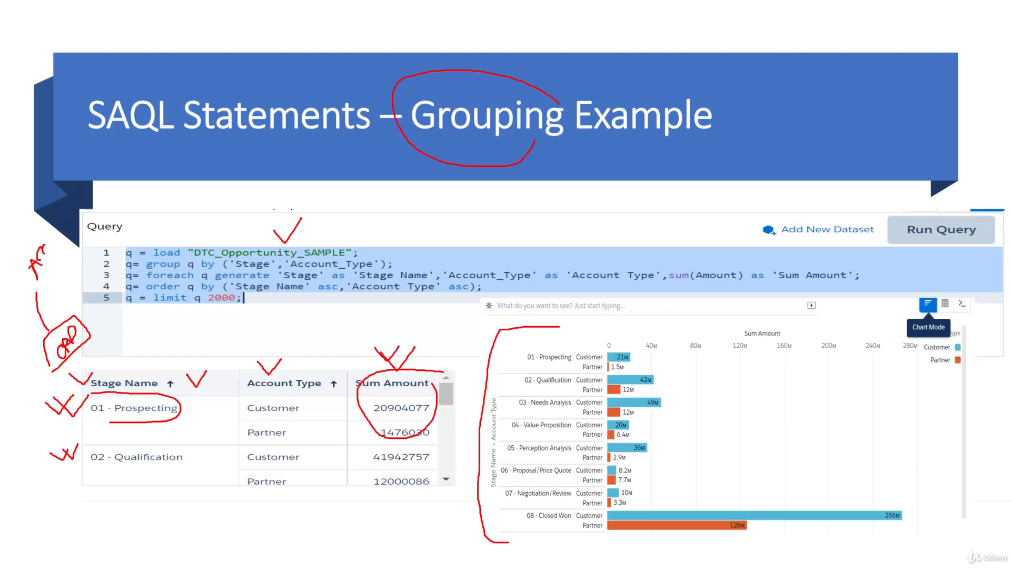
{"action": "key", "text": "alt+Tab"}
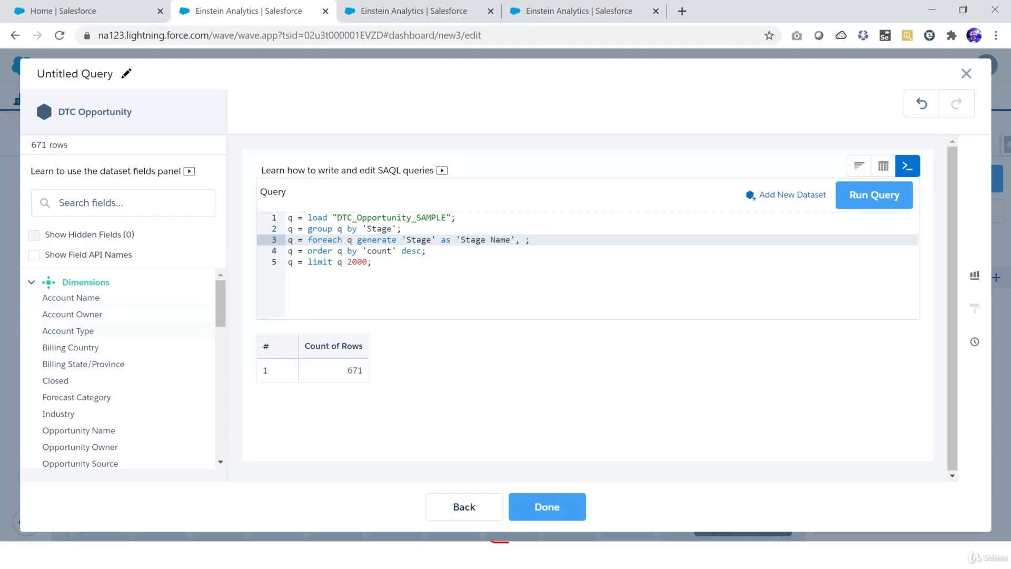
{"action": "type", "text": "amou"}
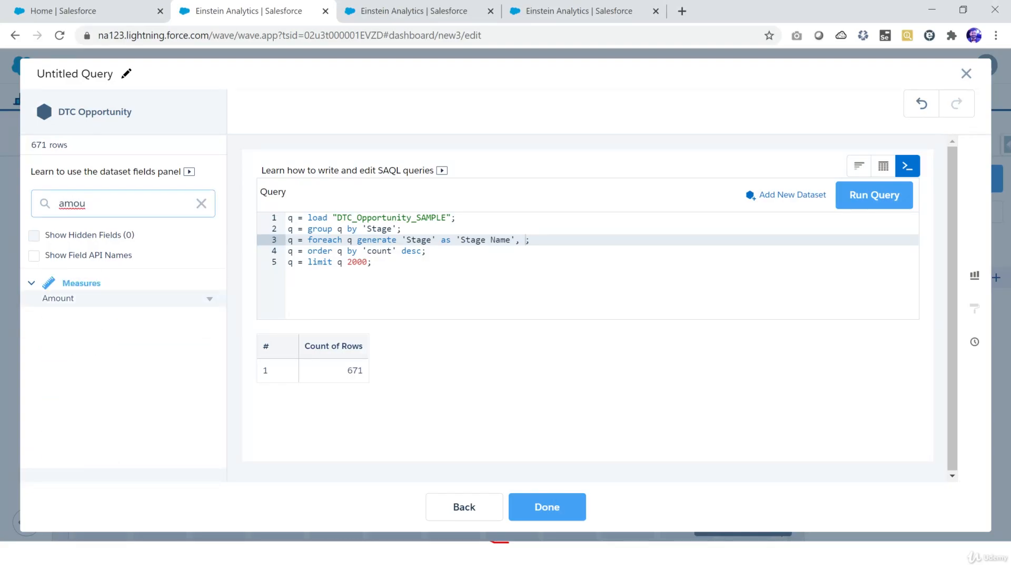
{"action": "left_click", "coordinate": [210, 299]}
{"action": "left_click", "coordinate": [273, 321]}
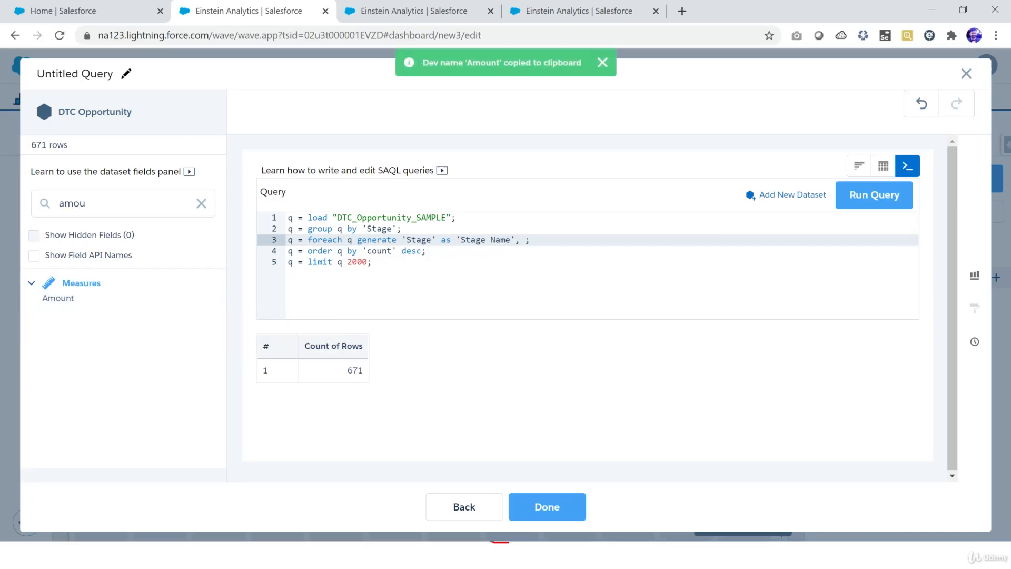
Step: Add sum(Amount) as 'Sum Amount' to the foreach statement and run the query
{"action": "type", "text": "sum("}
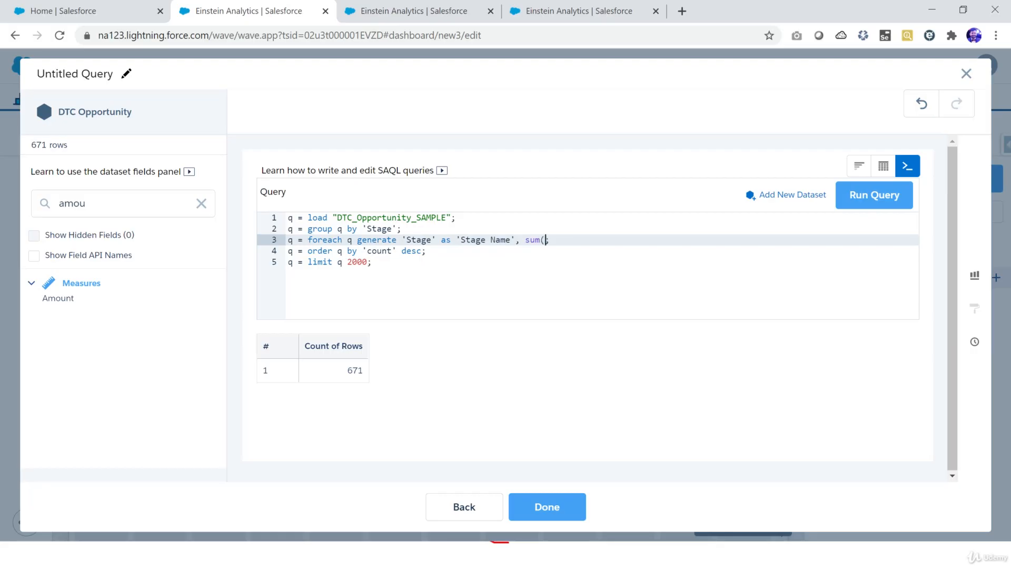
{"action": "key", "text": "ctrl+v"}
{"action": "type", "text": ")"}
{"action": "type", "text": " as "}
{"action": "type", "text": "'"}
{"action": "type", "text": "'"}
{"action": "type", "text": "Sum A"}
{"action": "type", "text": "mount"}
{"action": "left_click", "coordinate": [875, 195]}
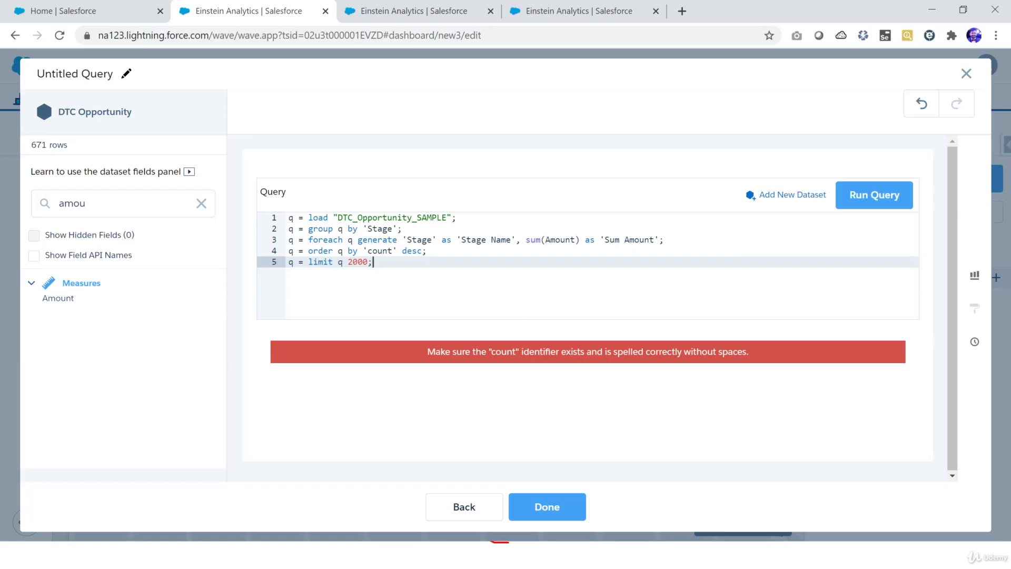
Step: Change the order by field from 'count' to 'Sum Amount', rerun the query, and scroll through the results table
{"action": "left_click", "coordinate": [605, 240]}
{"action": "left_click_drag", "start_coordinate": [605, 240], "coordinate": [654, 239]}
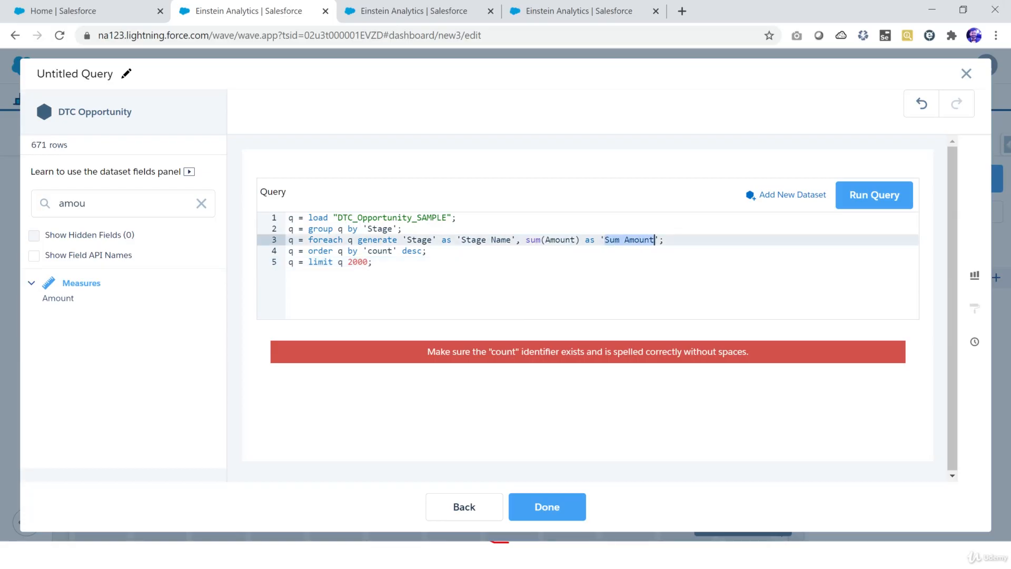
{"action": "double_click", "coordinate": [380, 251]}
{"action": "key", "text": "ctrl+v"}
{"action": "left_click", "coordinate": [874, 195]}
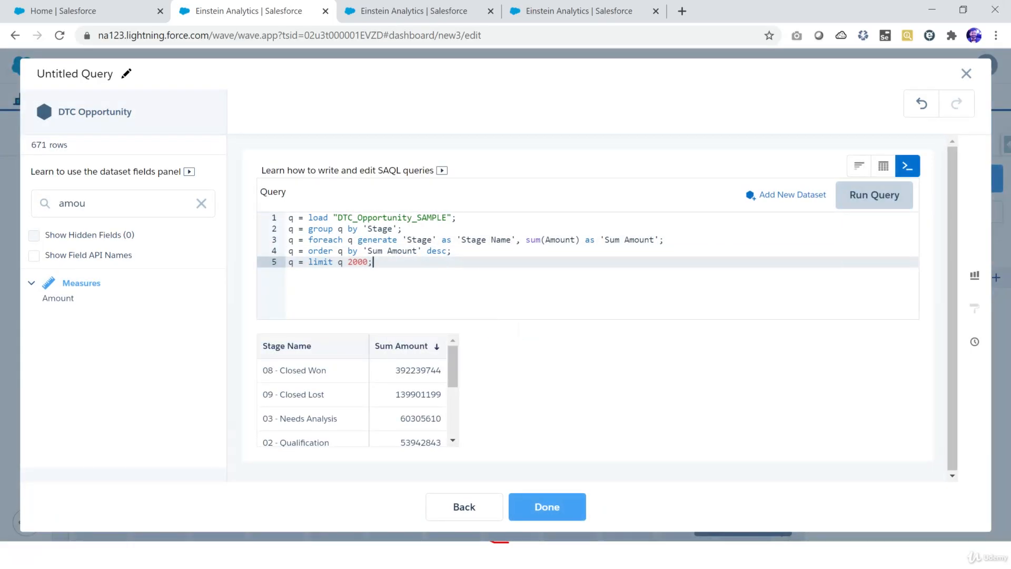
{"action": "scroll", "coordinate": [352, 400], "scroll_direction": "down", "scroll_amount": 2}
{"action": "scroll", "coordinate": [352, 401], "scroll_direction": "down", "scroll_amount": 1}
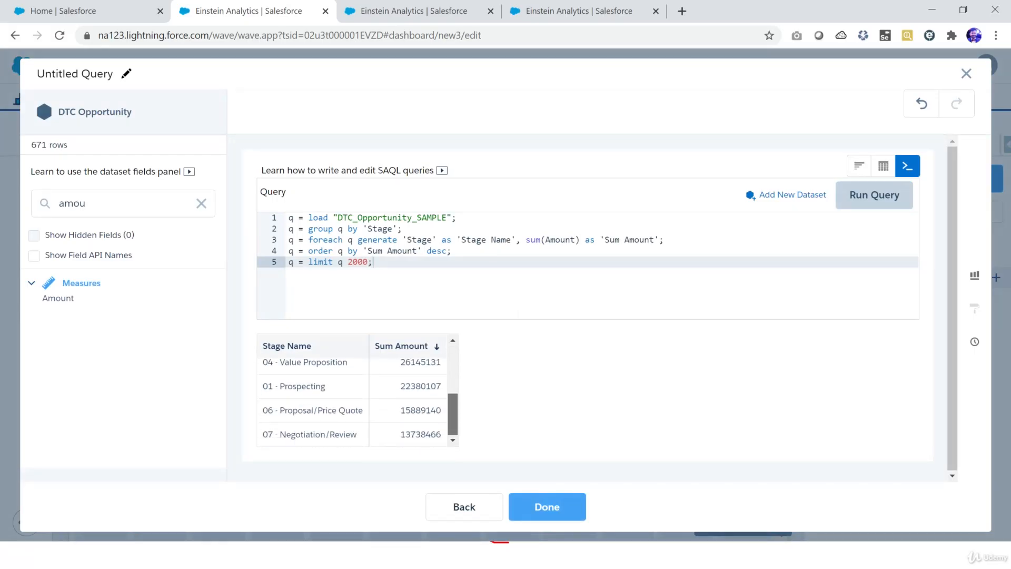
{"action": "scroll", "coordinate": [351, 401], "scroll_direction": "up", "scroll_amount": 4}
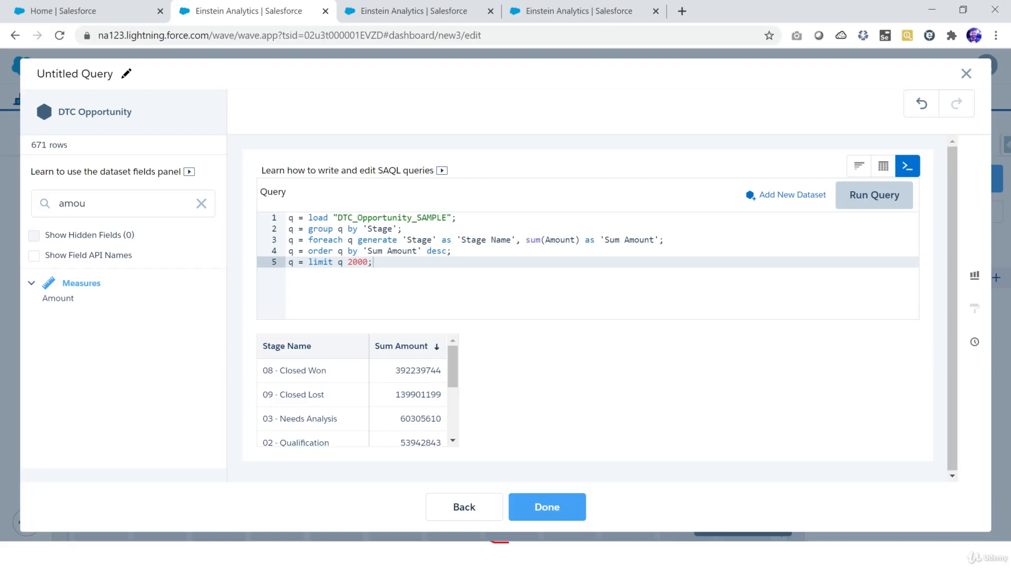
{"action": "scroll", "coordinate": [351, 400], "scroll_direction": "down", "scroll_amount": 3}
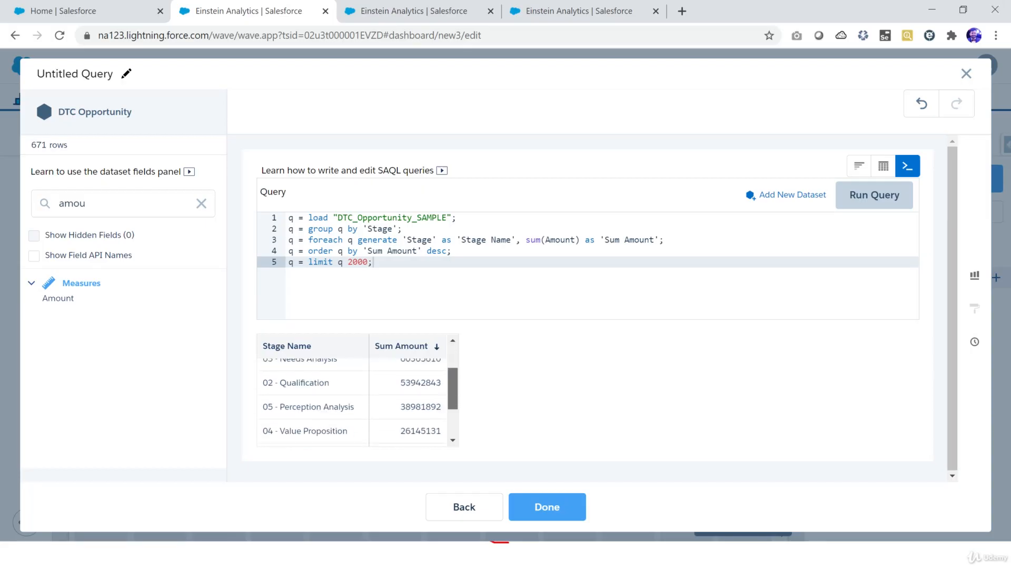
{"action": "scroll", "coordinate": [352, 400], "scroll_direction": "up", "scroll_amount": 3}
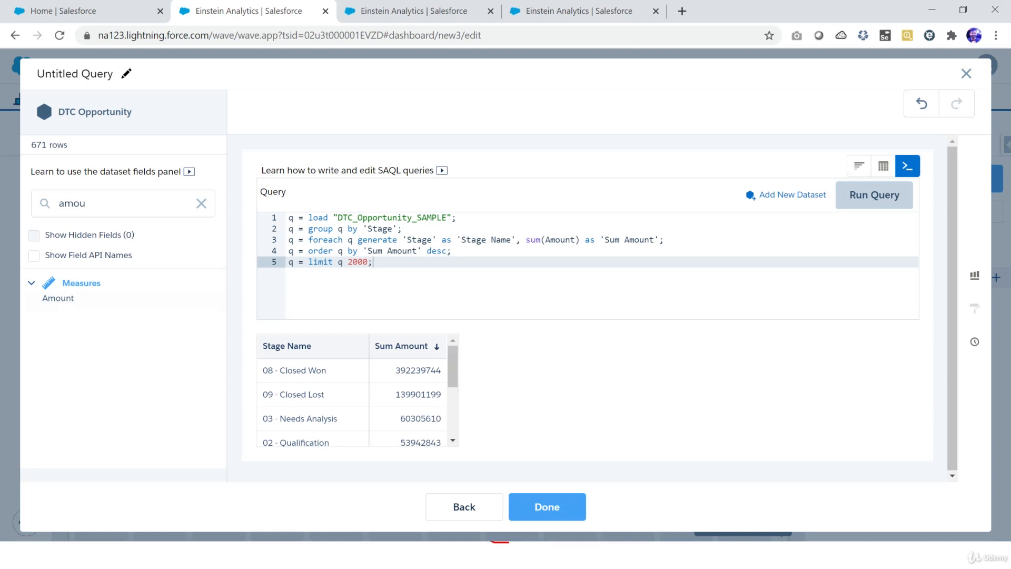
Step: Search the dataset fields for type and copy the Account Type field's API name
{"action": "double_click", "coordinate": [73, 203]}
{"action": "type", "text": "t"}
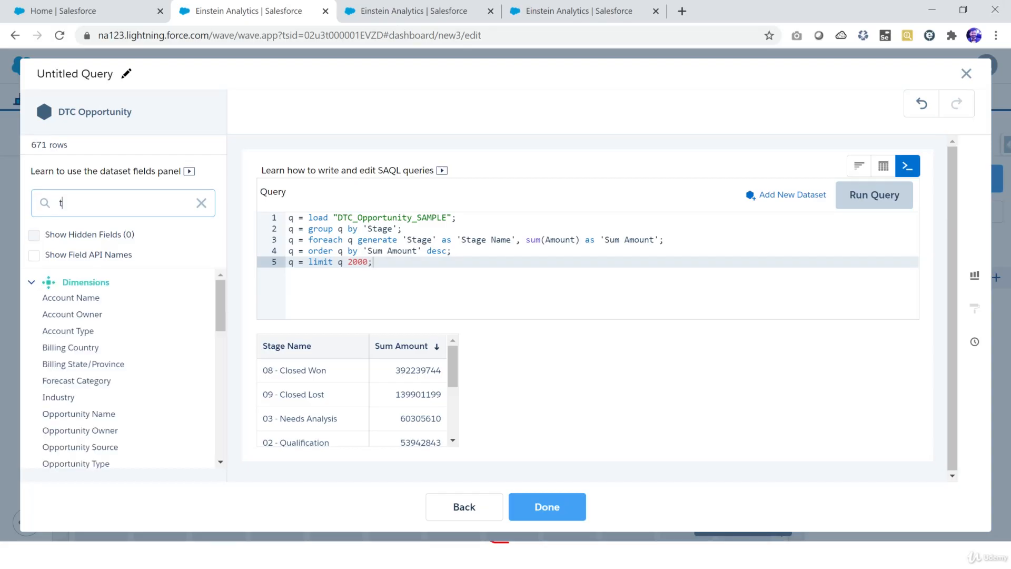
{"action": "type", "text": "ype"}
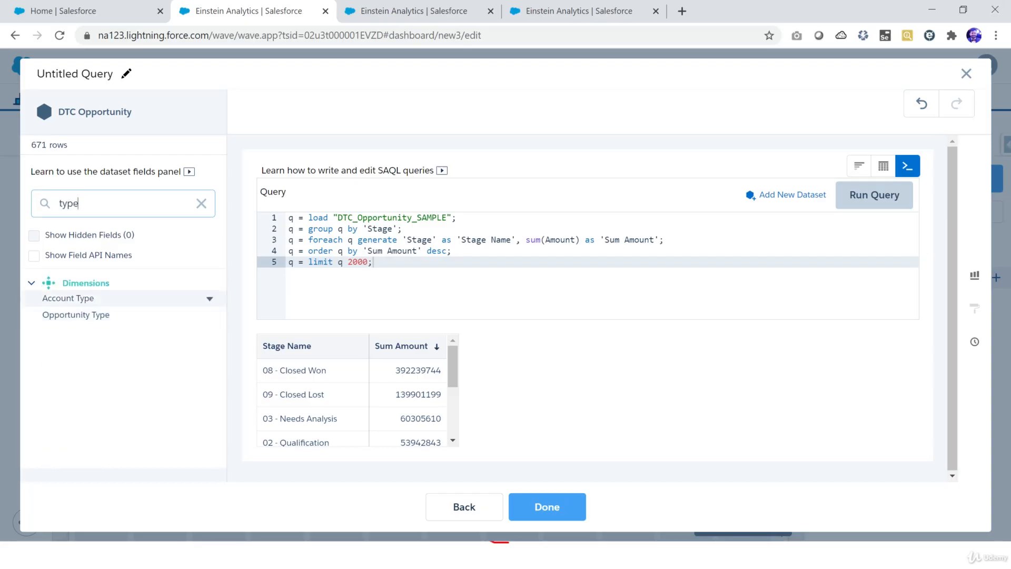
{"action": "left_click", "coordinate": [209, 299]}
{"action": "left_click", "coordinate": [232, 323]}
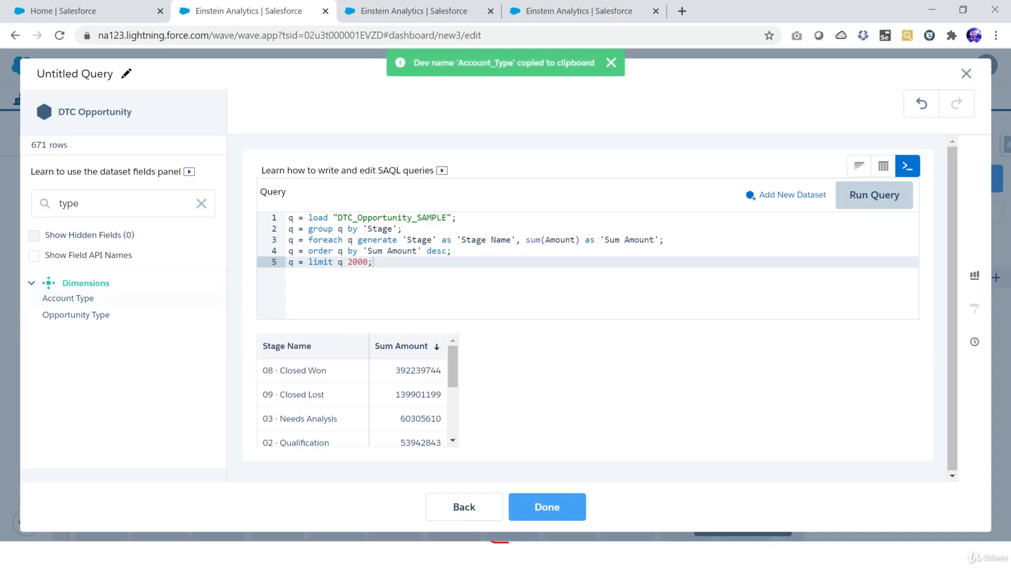
Step: Change the group statement on line 2 to group by ('Stage','Account_Type')
{"action": "left_click", "coordinate": [363, 228]}
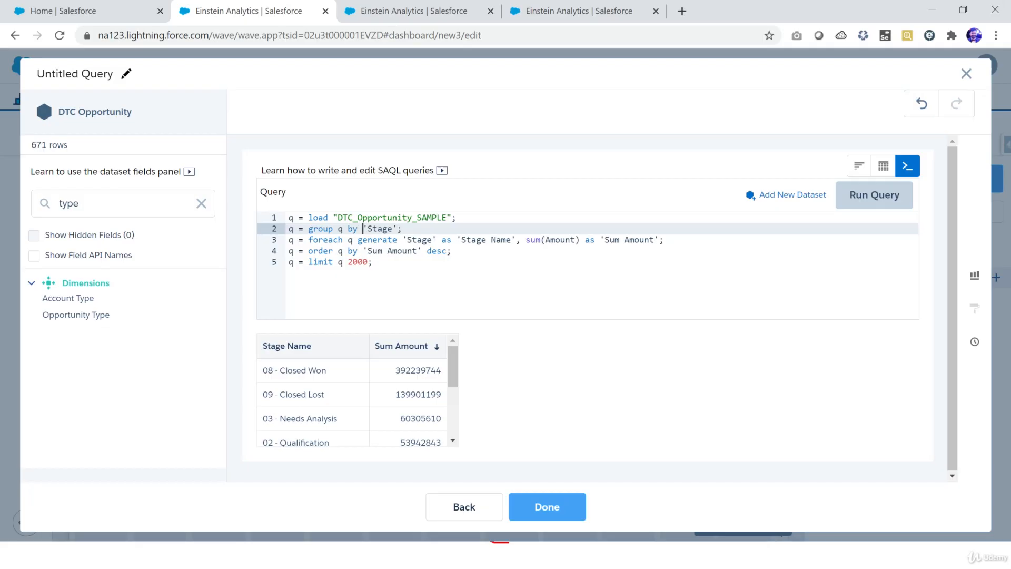
{"action": "type", "text": "("}
{"action": "left_click", "coordinate": [399, 228]}
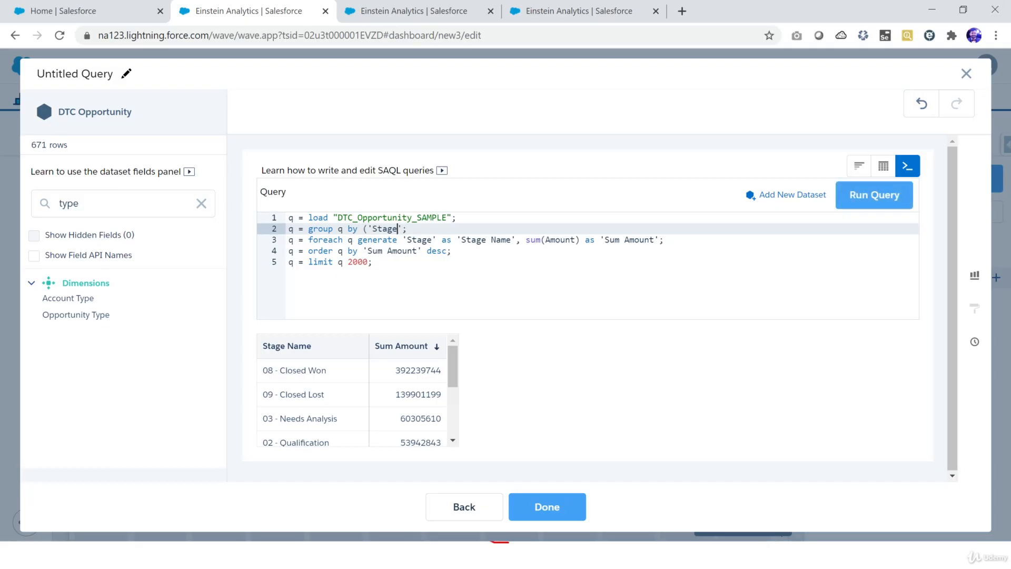
{"action": "type", "text": ")"}
{"action": "type", "text": ",'"}
{"action": "type", "text": "'"}
{"action": "key", "text": "Left"}
{"action": "key", "text": "ctrl+v"}
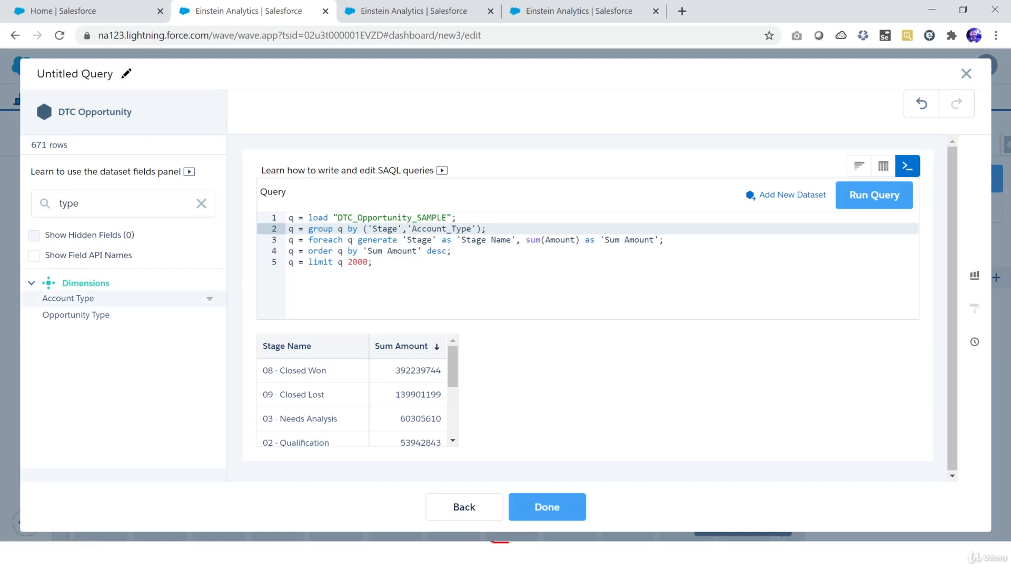
Step: Copy the Account Type field's API name again and paste it over 'Account_Type' in the group statement
{"action": "left_click", "coordinate": [209, 298]}
{"action": "left_click", "coordinate": [246, 323]}
{"action": "left_click_drag", "start_coordinate": [412, 228], "coordinate": [472, 229]}
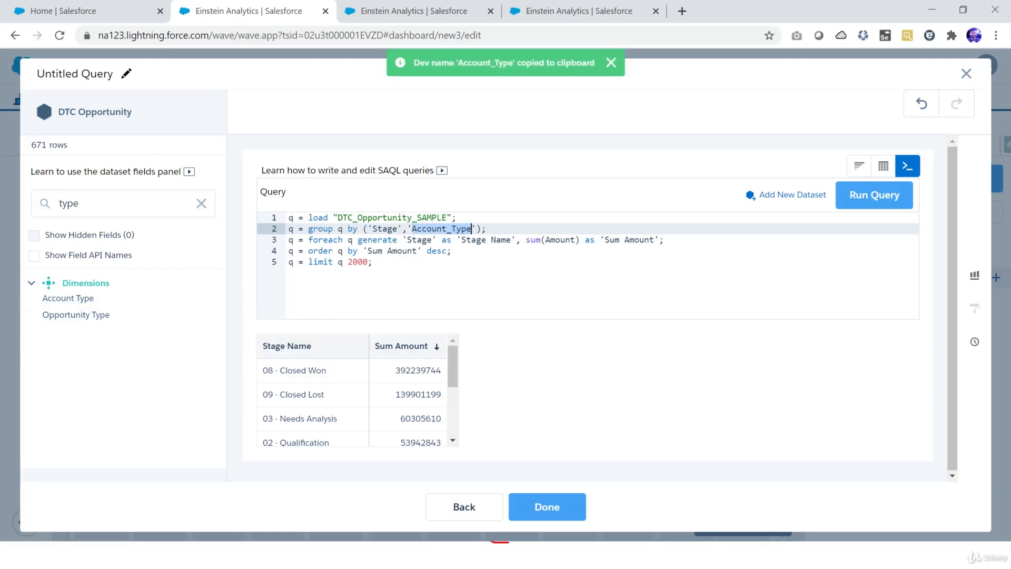
{"action": "key", "text": "ctrl+v"}
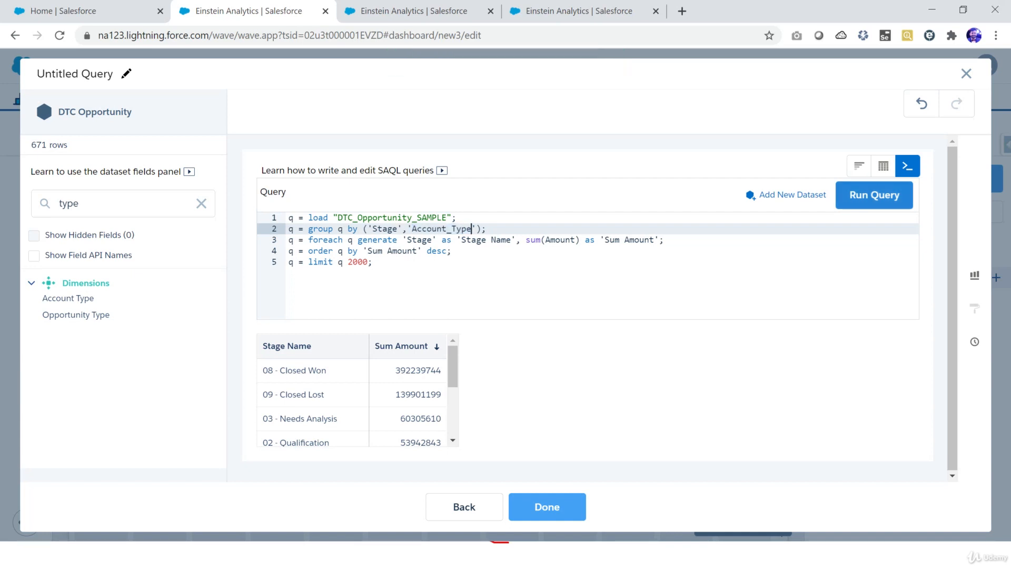
Step: Rerun the query with the two-field grouping and examine the split rows in the results table
{"action": "left_click", "coordinate": [874, 195]}
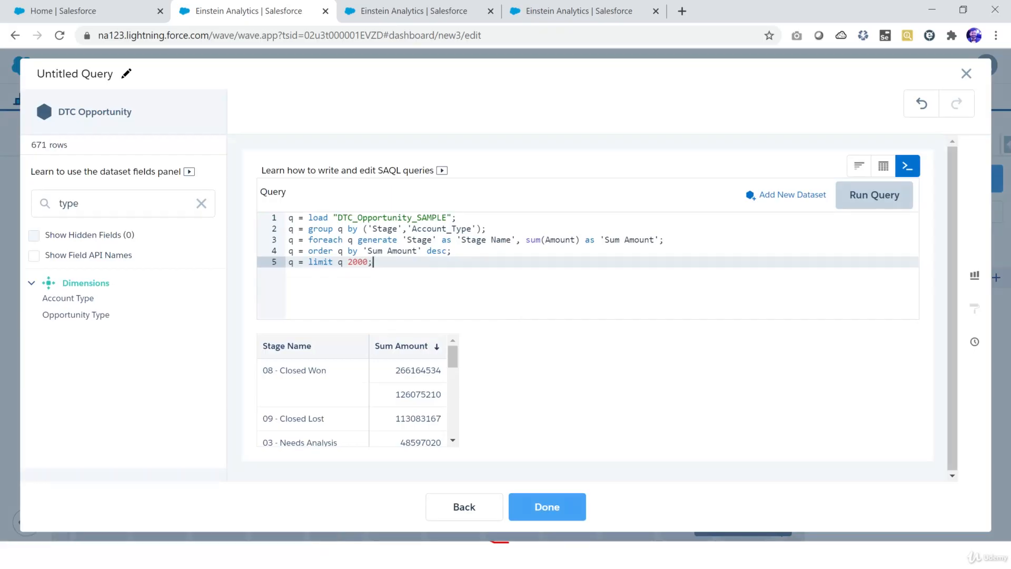
{"action": "left_click_drag", "start_coordinate": [395, 370], "coordinate": [442, 370]}
{"action": "left_click_drag", "start_coordinate": [395, 395], "coordinate": [442, 395]}
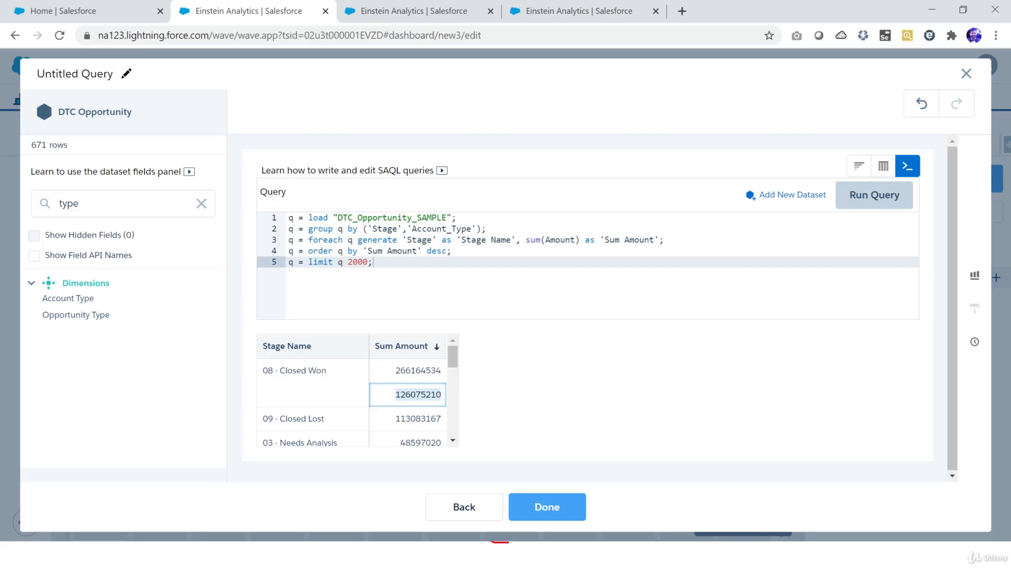
Step: Add 'Account_Type' as 'Account Type' to the foreach generate statement on line 3 and run the query
{"action": "left_click_drag", "start_coordinate": [403, 239], "coordinate": [511, 240]}
{"action": "left_click", "coordinate": [521, 240]}
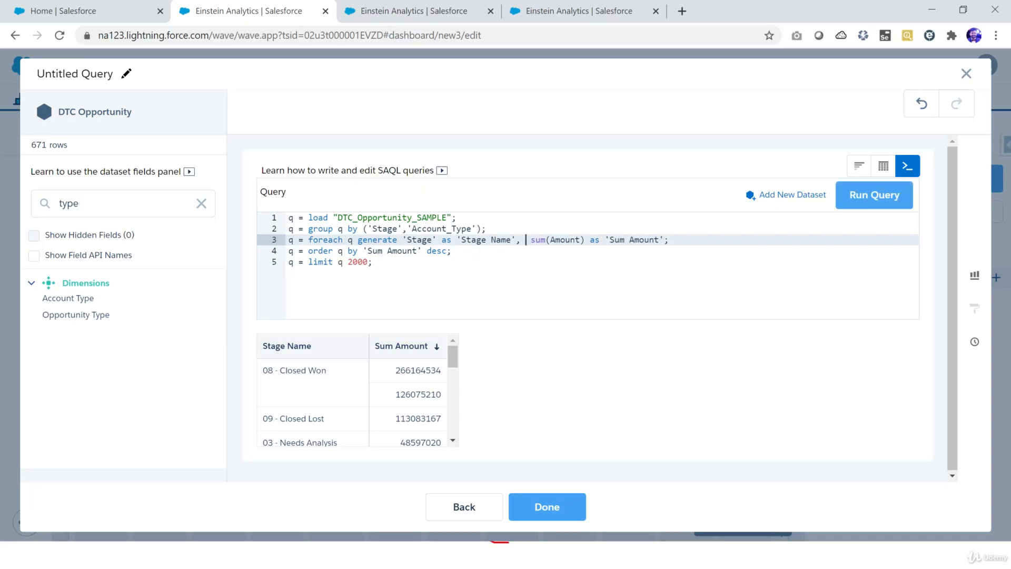
{"action": "double_click", "coordinate": [443, 228]}
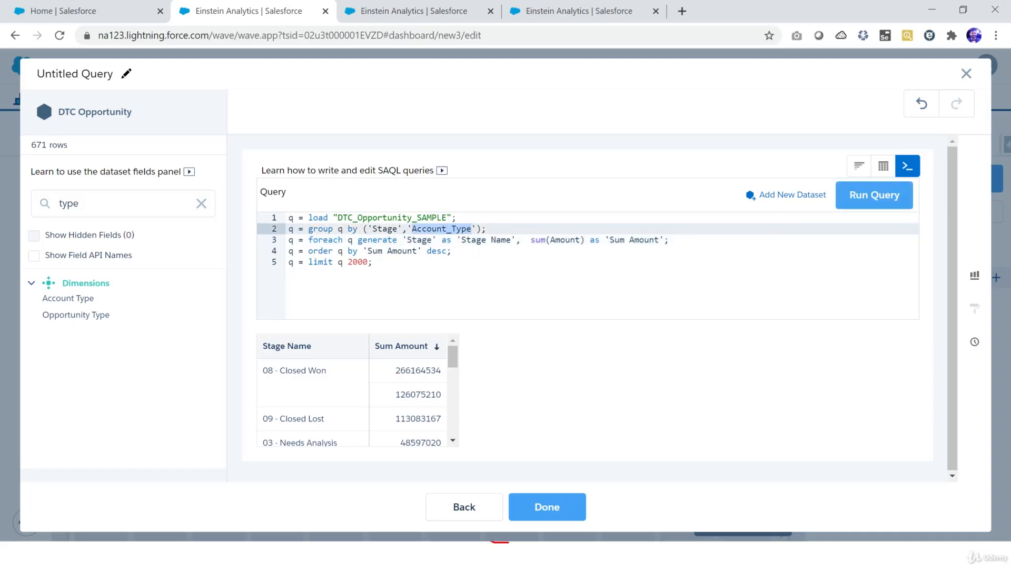
{"action": "left_click", "coordinate": [521, 240]}
{"action": "type", "text": "'"}
{"action": "key", "text": "ctrl+v"}
{"action": "type", "text": "as '"}
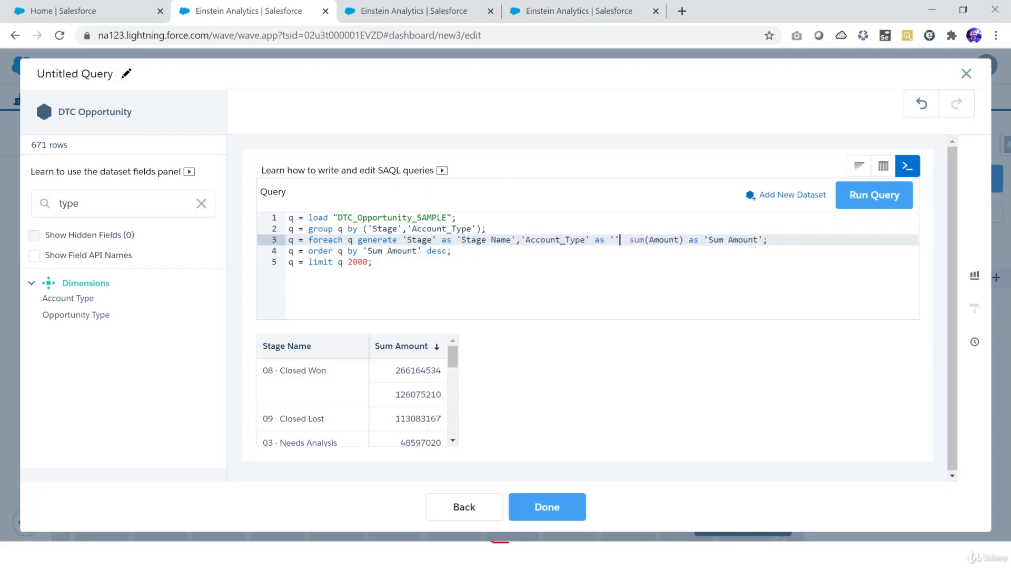
{"action": "type", "text": "Account Typ"}
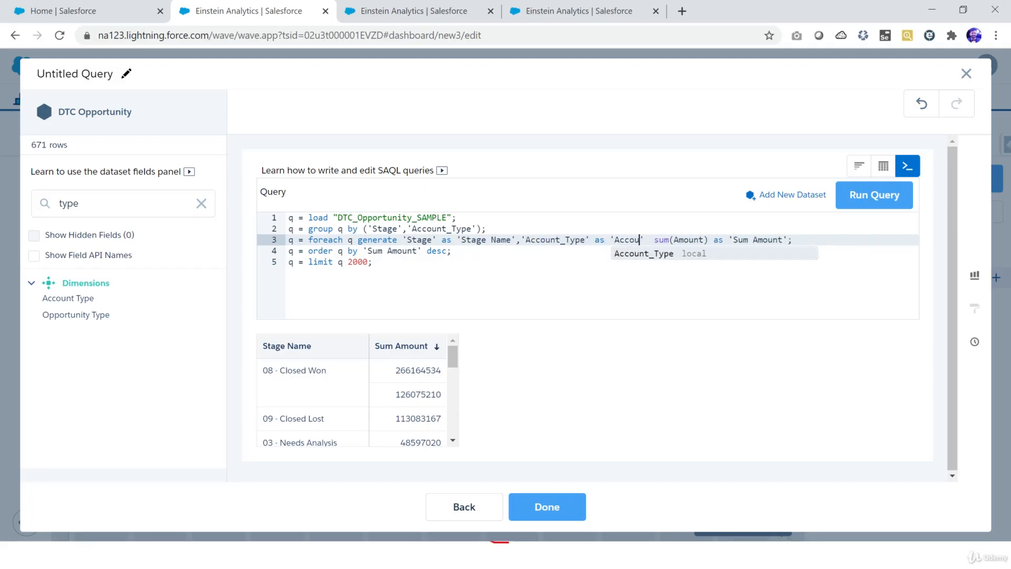
{"action": "type", "text": "e"}
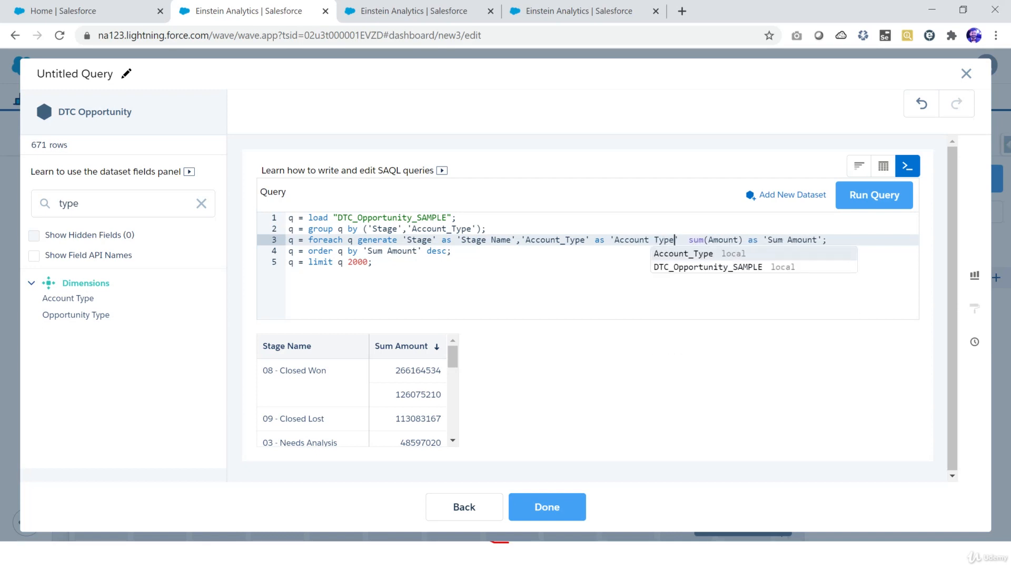
{"action": "key", "text": "Escape"}
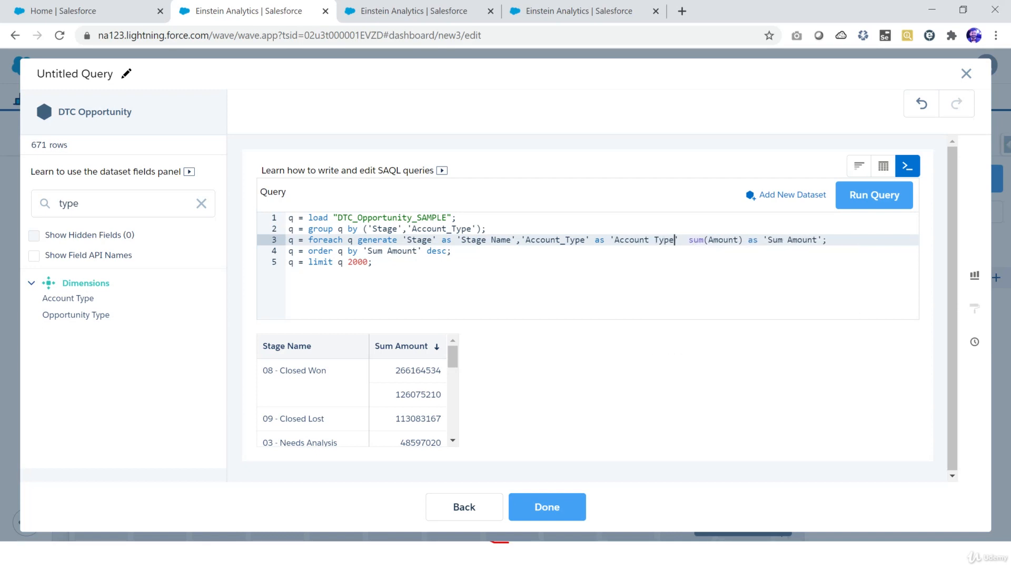
{"action": "key", "text": "Right"}
{"action": "type", "text": ","}
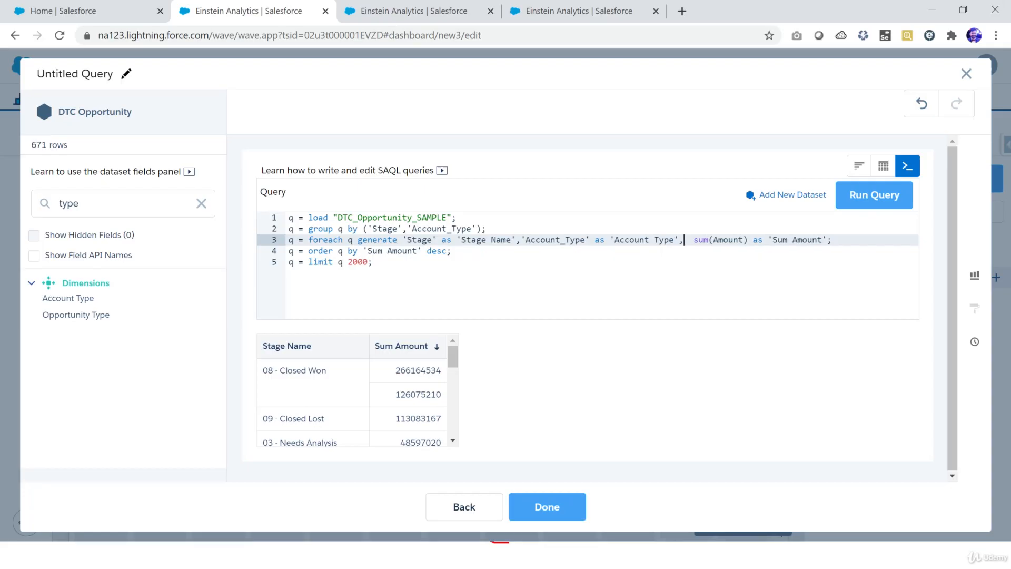
{"action": "left_click_drag", "start_coordinate": [402, 240], "coordinate": [676, 240]}
{"action": "left_click_drag", "start_coordinate": [697, 240], "coordinate": [802, 239]}
{"action": "left_click", "coordinate": [874, 195]}
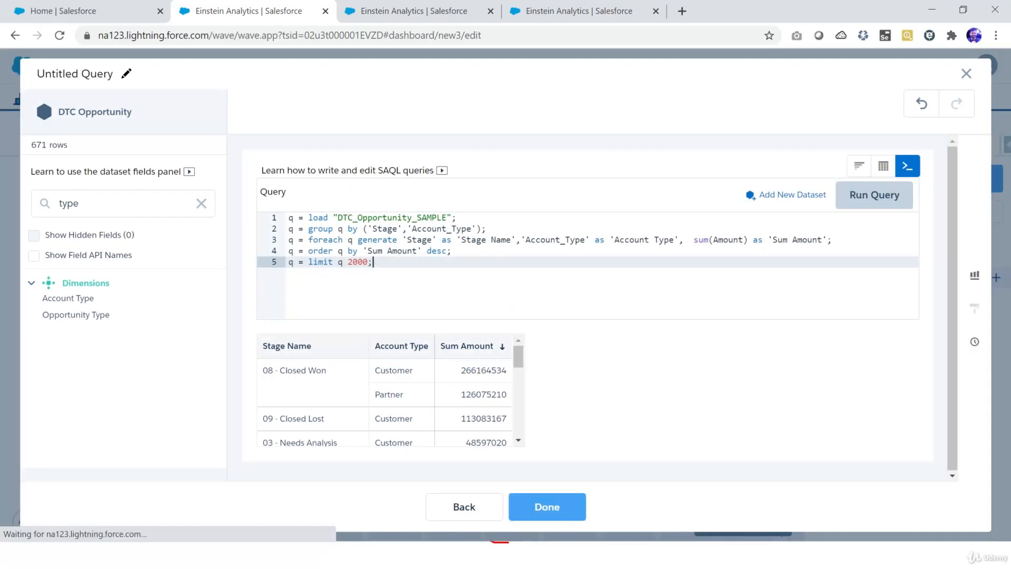
Step: Examine the Stage Name, Account Type and Sum Amount values against the group statement
{"action": "left_click_drag", "start_coordinate": [278, 370], "coordinate": [326, 370]}
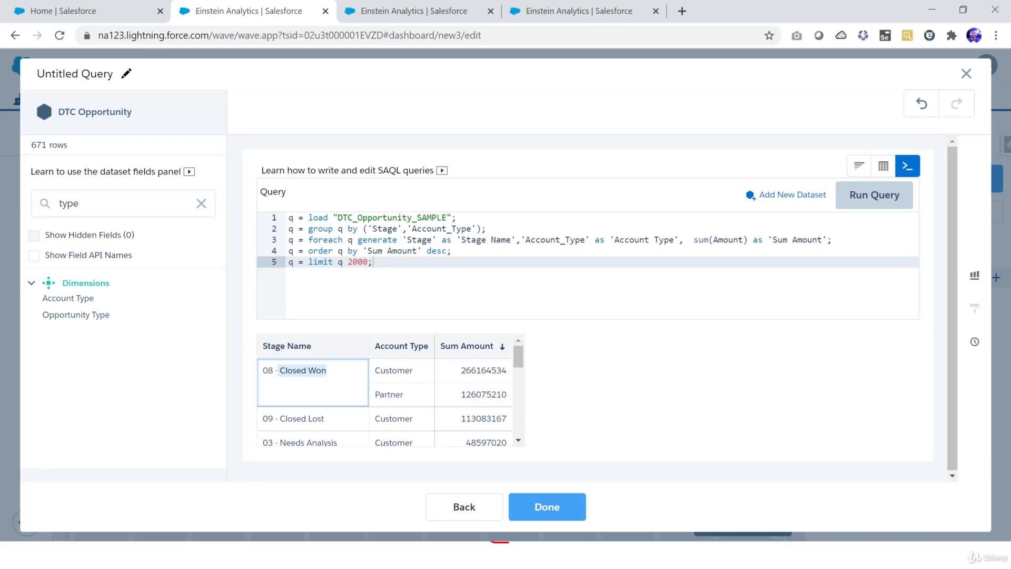
{"action": "double_click", "coordinate": [394, 370]}
{"action": "left_click_drag", "start_coordinate": [461, 370], "coordinate": [507, 371]}
{"action": "left_click_drag", "start_coordinate": [375, 395], "coordinate": [397, 395]}
{"action": "left_click_drag", "start_coordinate": [461, 395], "coordinate": [497, 395]}
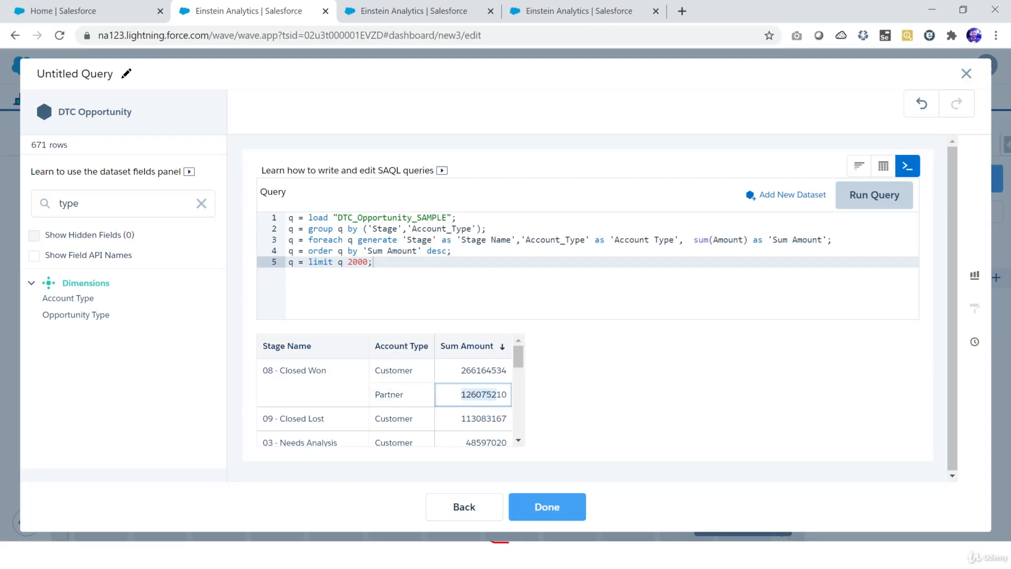
{"action": "left_click_drag", "start_coordinate": [364, 229], "coordinate": [487, 228]}
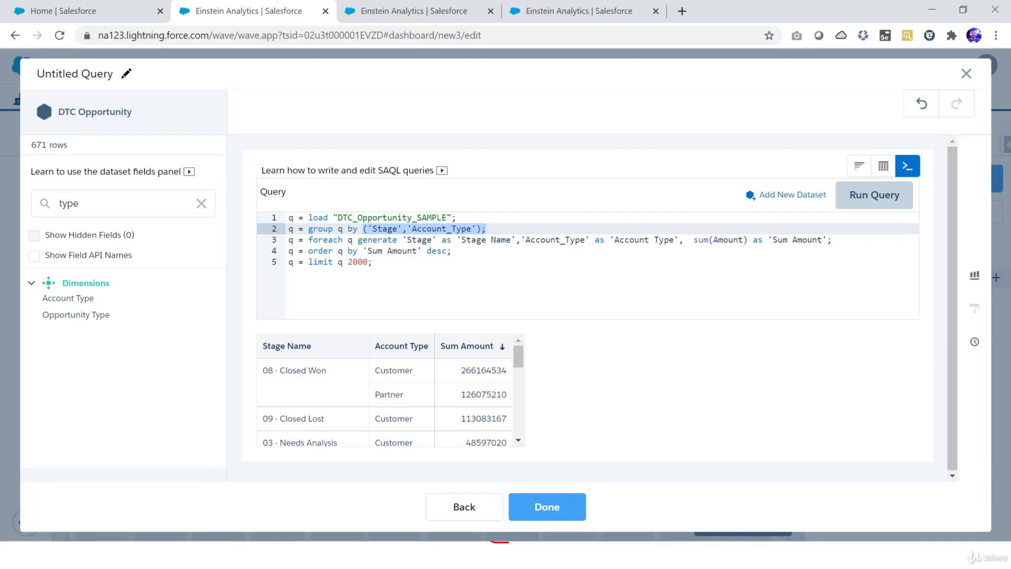
Step: Remove the order statement from line 4 and rerun the query
{"action": "left_click_drag", "start_coordinate": [363, 250], "coordinate": [418, 251]}
{"action": "key", "text": "shift+End"}
{"action": "key", "text": "BackSpace"}
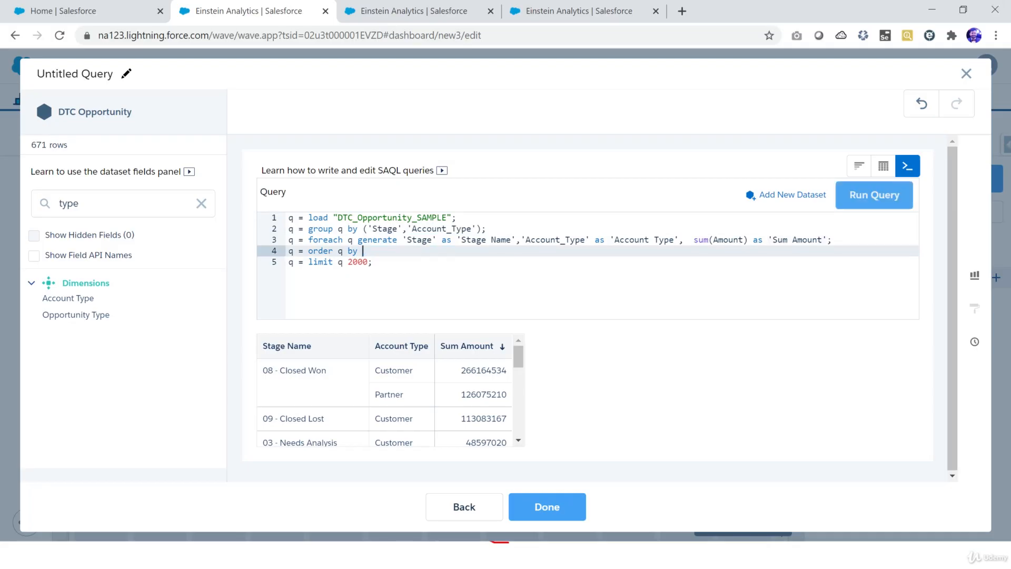
{"action": "type", "text": "()"}
{"action": "left_click", "coordinate": [368, 251]}
{"action": "left_click_drag", "start_coordinate": [461, 240], "coordinate": [512, 240]}
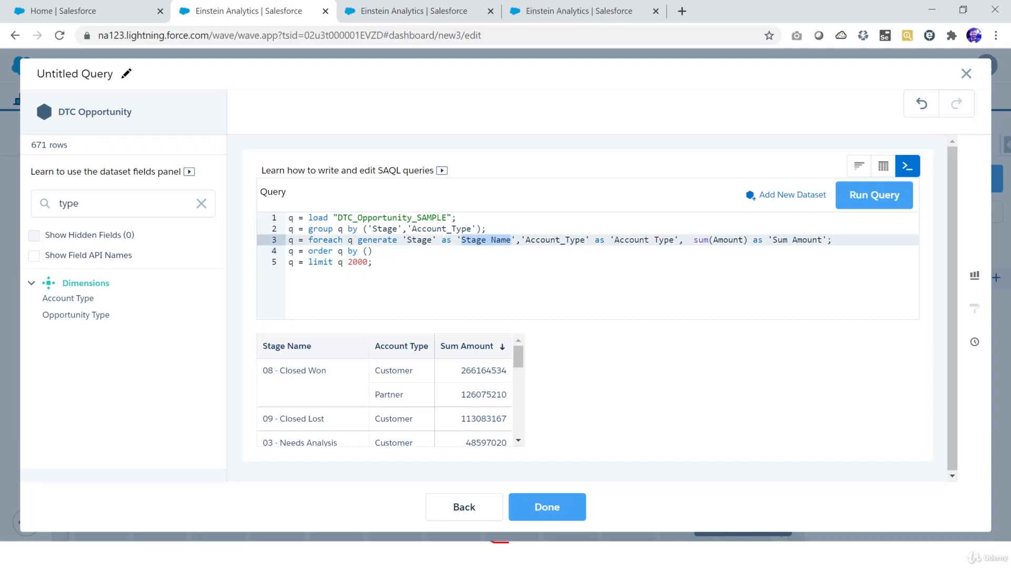
{"action": "left_click", "coordinate": [368, 251]}
{"action": "type", "text": "'"}
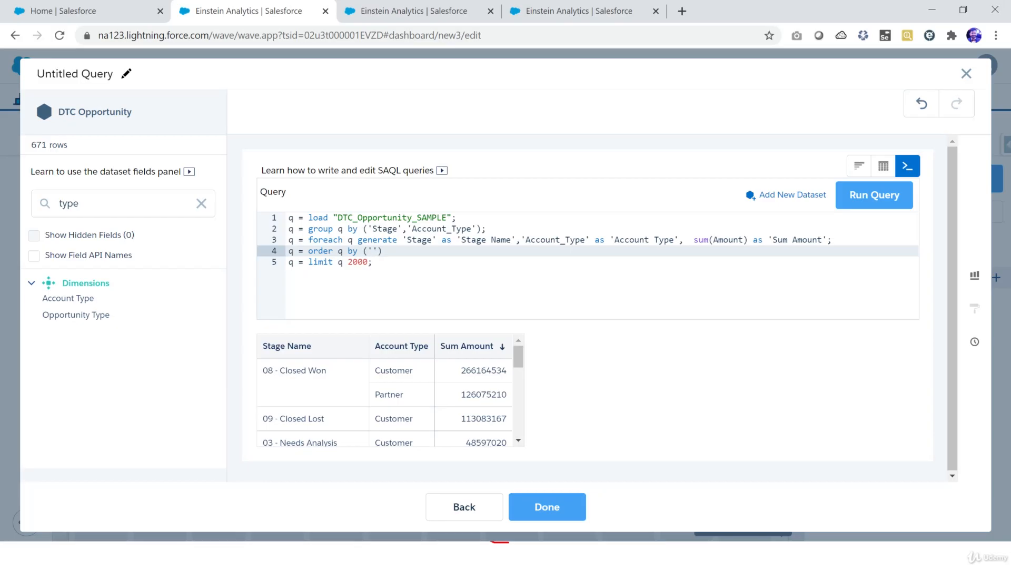
{"action": "left_click_drag", "start_coordinate": [382, 251], "coordinate": [288, 251]}
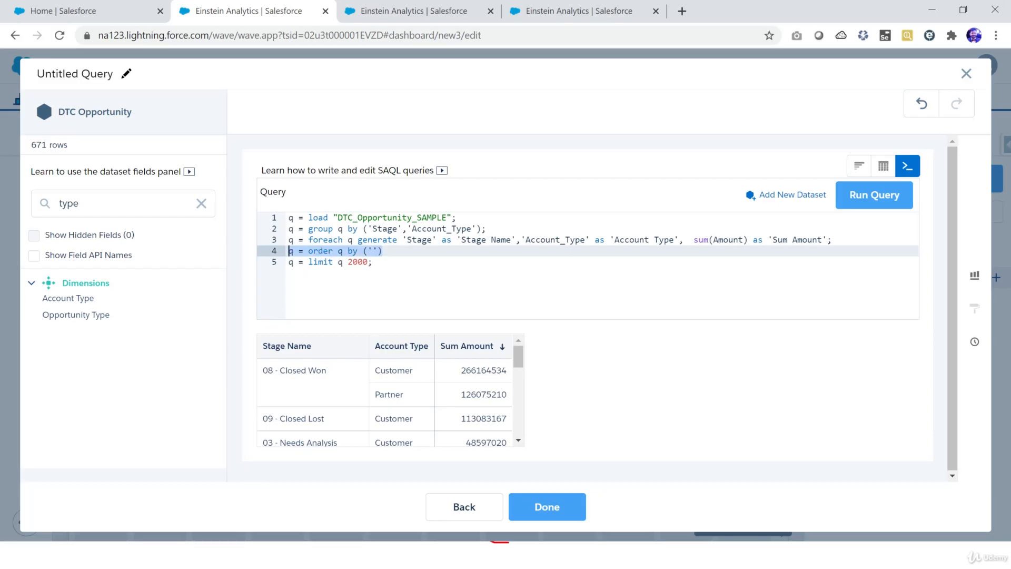
{"action": "key", "text": "BackSpace"}
{"action": "key", "text": "Delete"}
{"action": "key", "text": "ctrl+Return"}
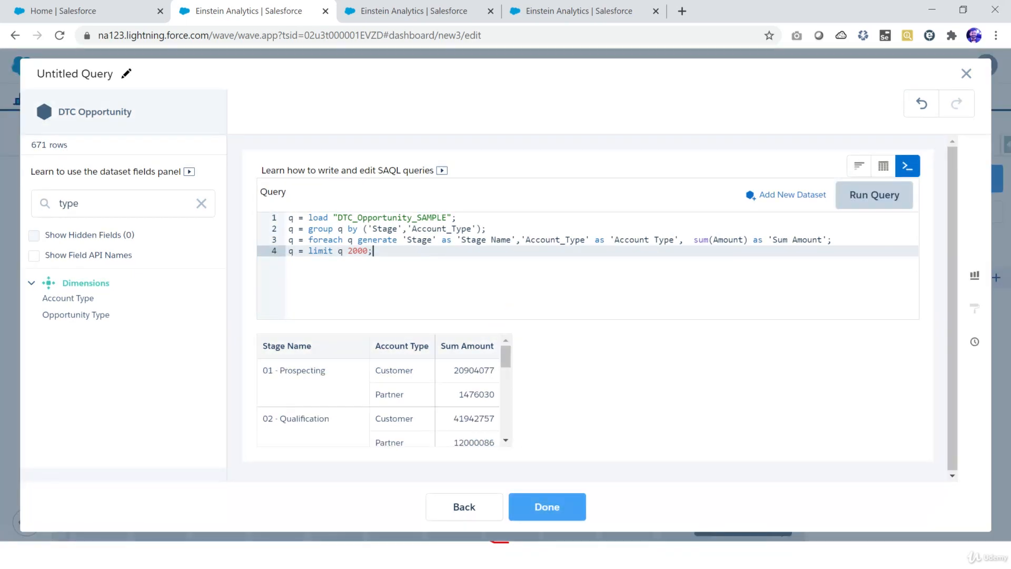
Step: Scroll through the unordered query results table
{"action": "scroll", "coordinate": [378, 400], "scroll_direction": "down", "scroll_amount": 5}
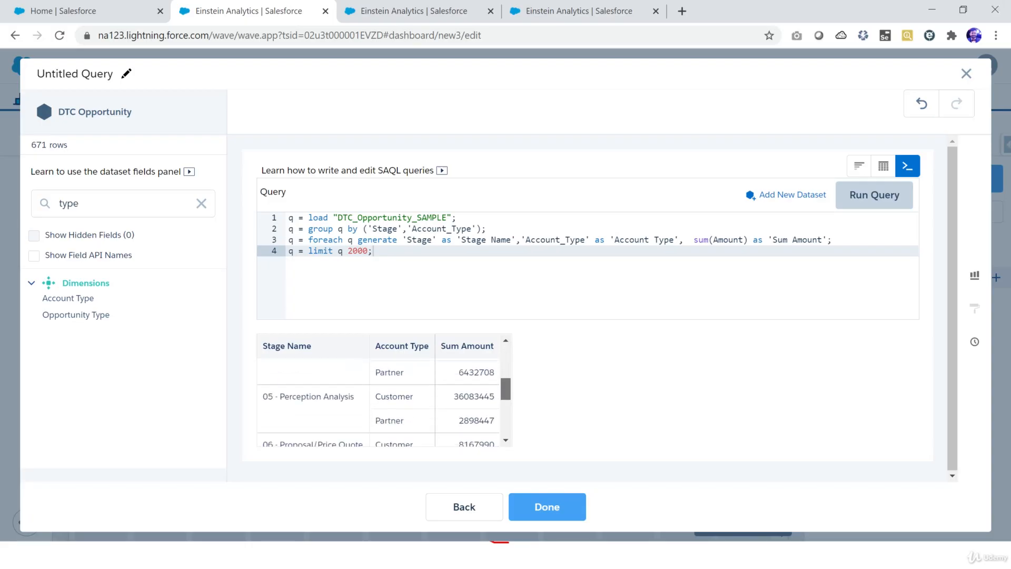
{"action": "scroll", "coordinate": [378, 400], "scroll_direction": "down", "scroll_amount": 2}
{"action": "scroll", "coordinate": [379, 401], "scroll_direction": "up", "scroll_amount": 7}
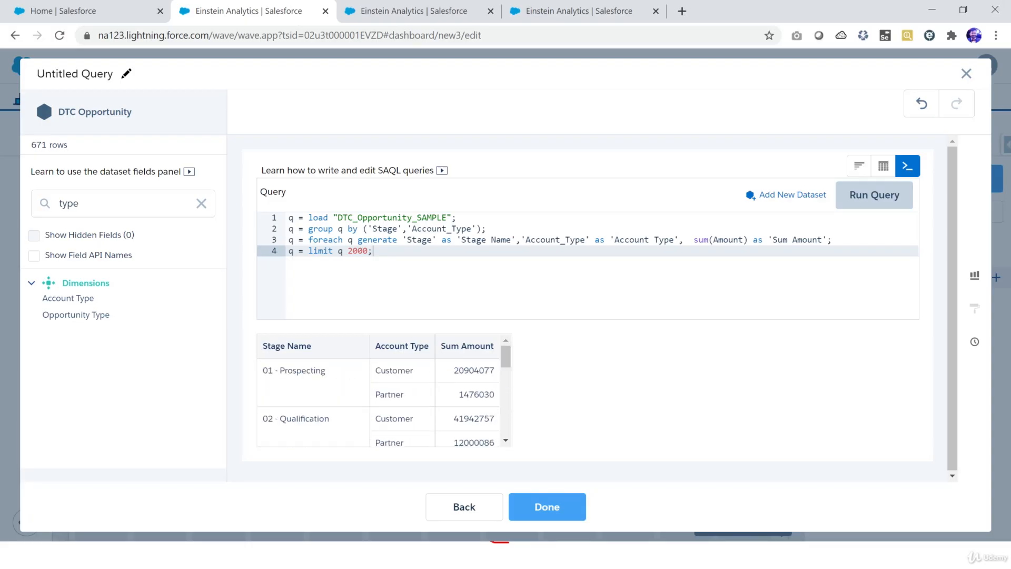
Step: Insert a new order statement after line 3 ordering by 'Stage Name' asc
{"action": "left_click", "coordinate": [832, 240]}
{"action": "key", "text": "Return"}
{"action": "type", "text": "q = "}
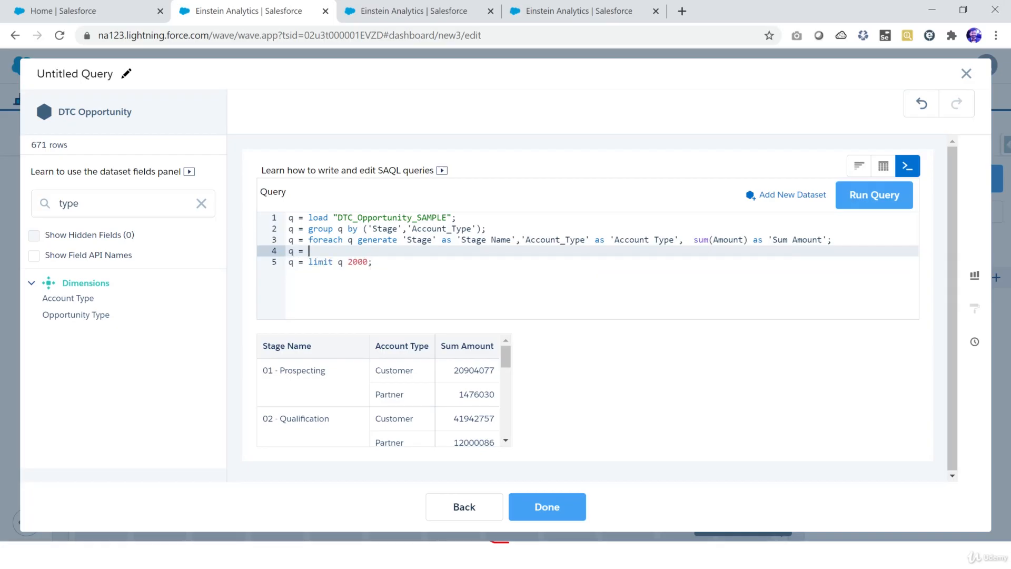
{"action": "type", "text": "order q by ('');"}
{"action": "key", "text": "Left"}
{"action": "key", "text": "Left"}
{"action": "type", "text": "''"}
{"action": "left_click_drag", "start_coordinate": [461, 240], "coordinate": [512, 240]}
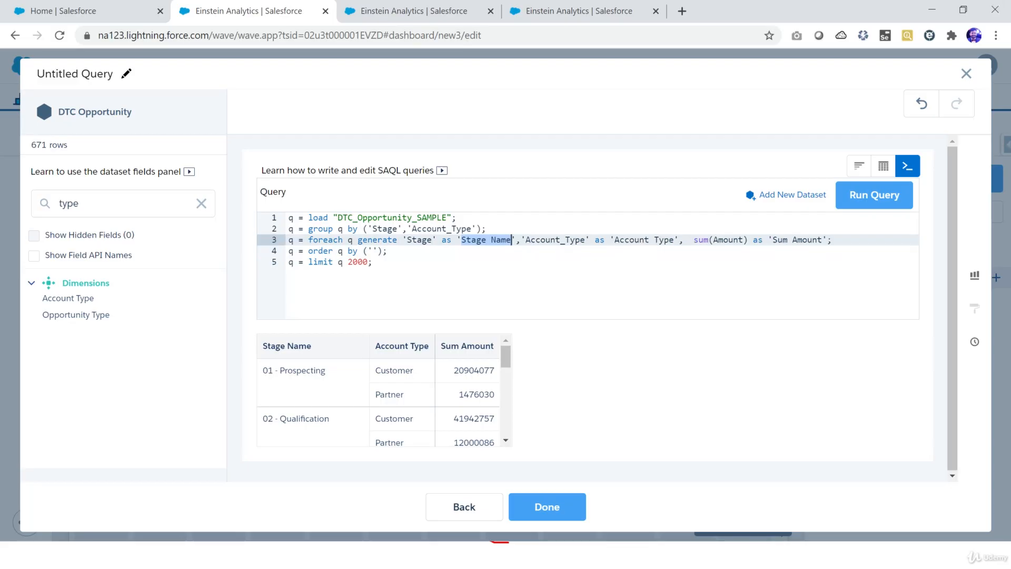
{"action": "key", "text": "ctrl+c"}
{"action": "left_click", "coordinate": [374, 251]}
{"action": "key", "text": "ctrl+v"}
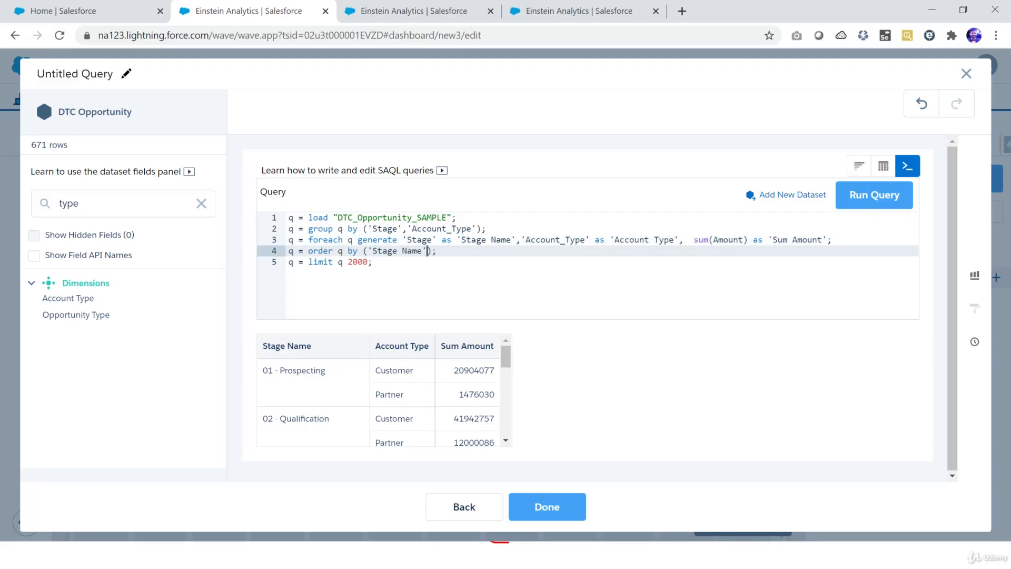
{"action": "type", "text": "asc"}
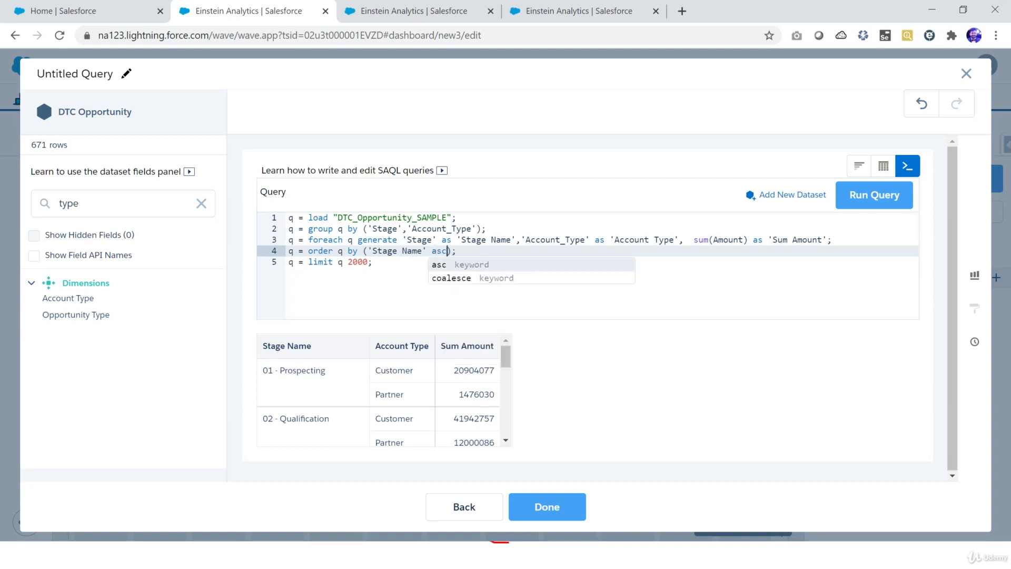
{"action": "type", "text": ","}
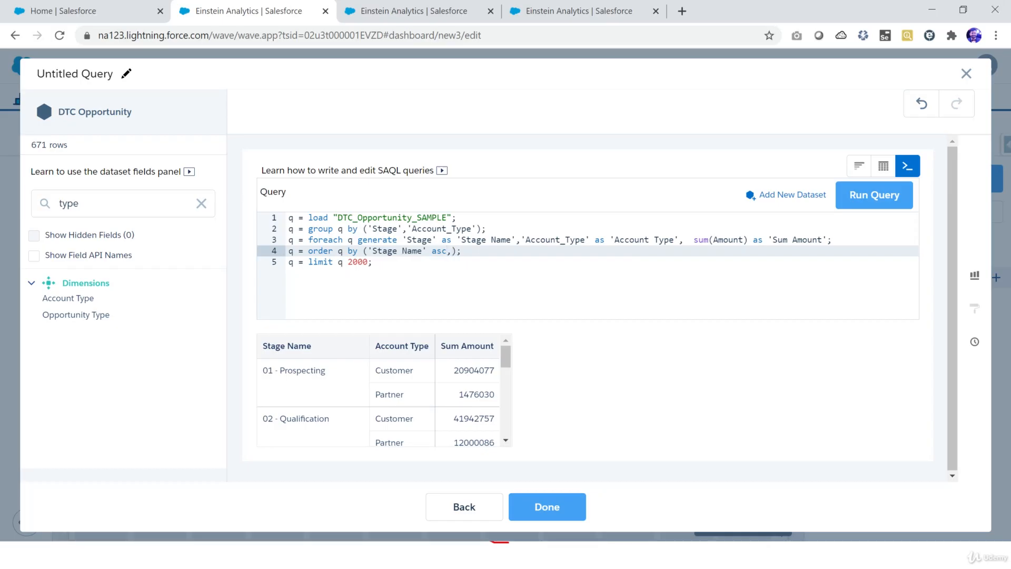
Step: Add 'Account Type' asc as the second sort field in the order statement and run the query
{"action": "left_click_drag", "start_coordinate": [614, 240], "coordinate": [674, 239]}
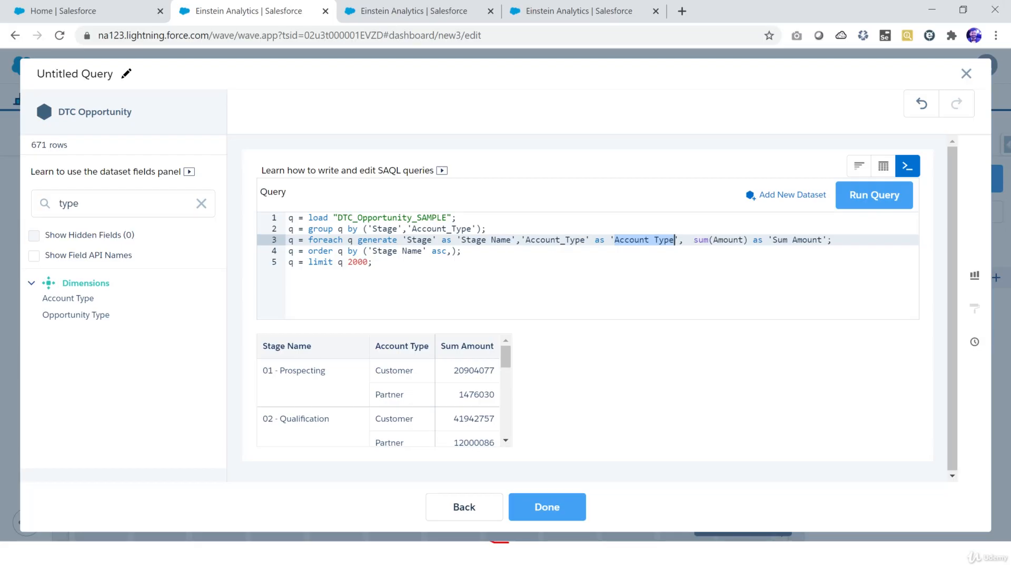
{"action": "left_click", "coordinate": [452, 251]}
{"action": "type", "text": "'"}
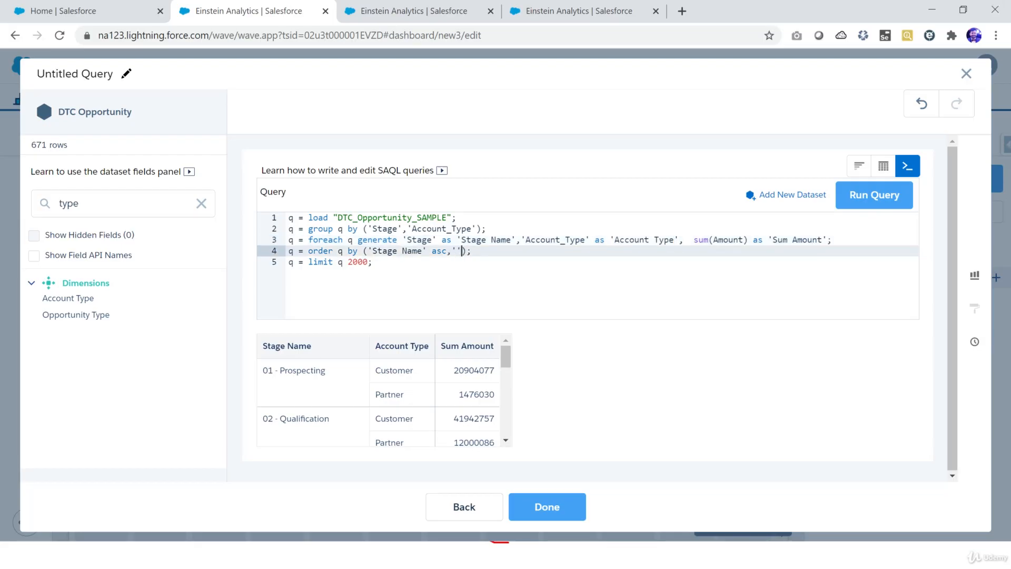
{"action": "key", "text": "ctrl+v"}
{"action": "type", "text": "' a"}
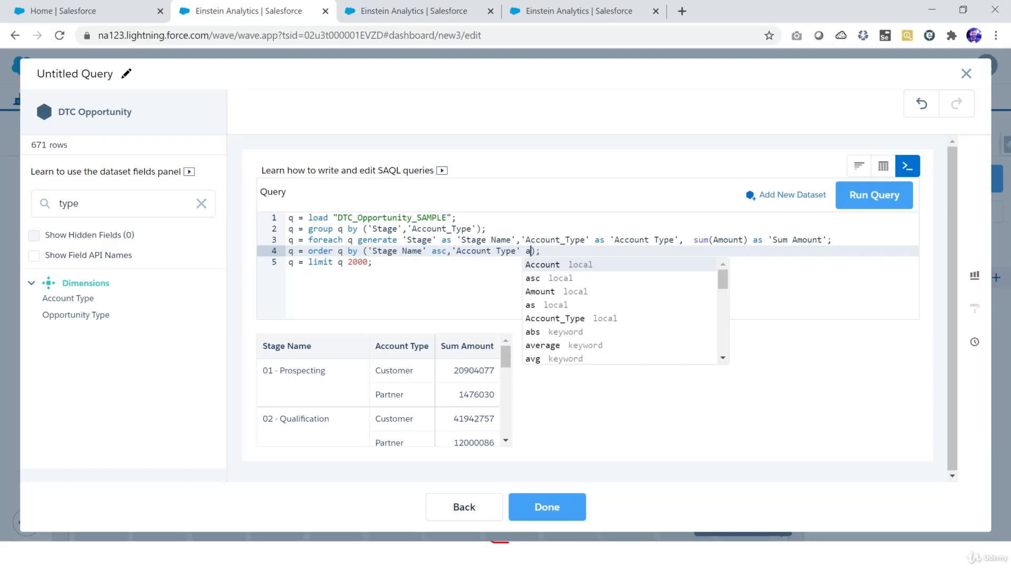
{"action": "type", "text": "sc"}
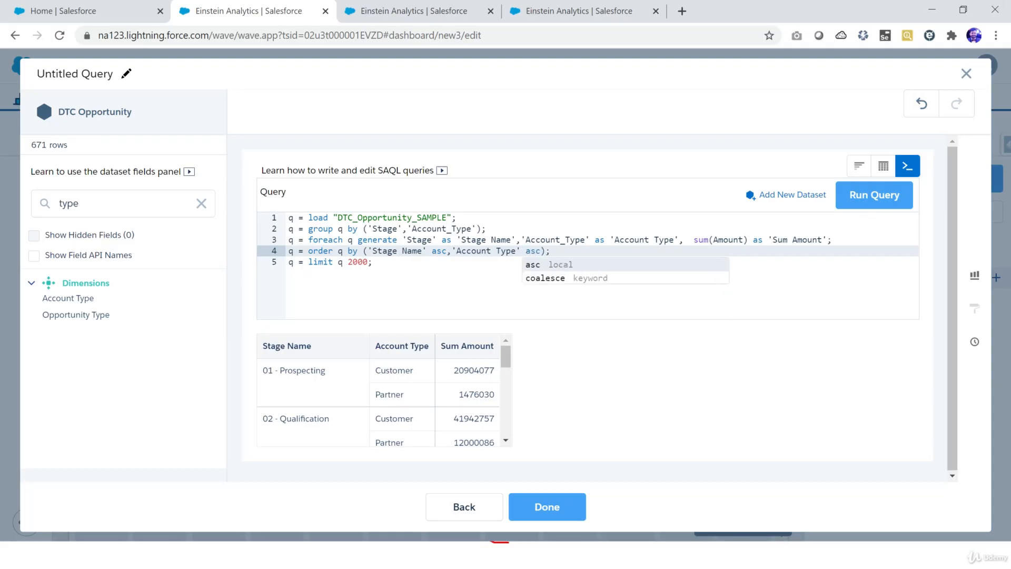
{"action": "key", "text": "Escape"}
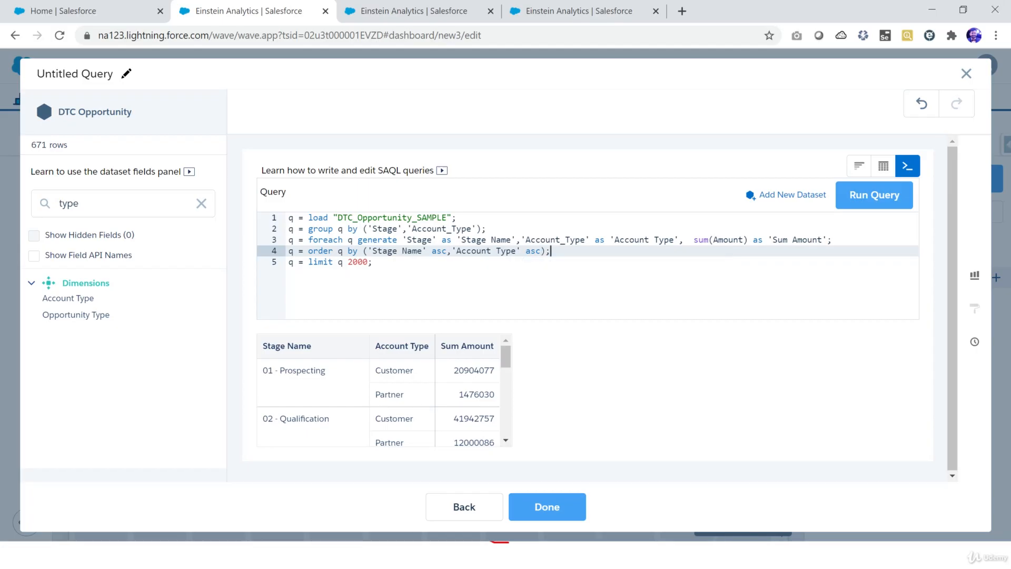
{"action": "left_click", "coordinate": [874, 195]}
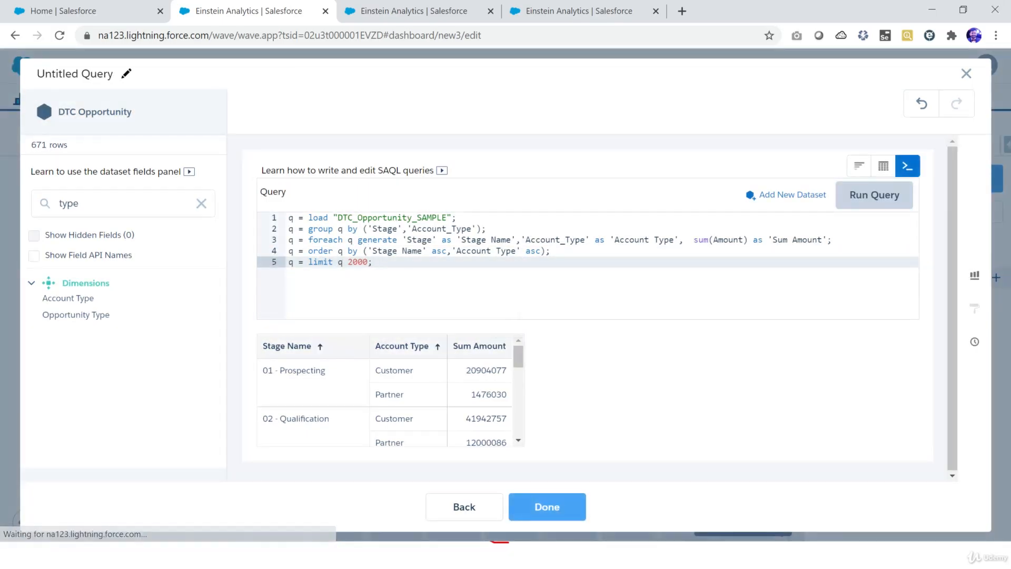
Step: Scroll through the sorted results table
{"action": "scroll", "coordinate": [387, 403], "scroll_direction": "down", "scroll_amount": 2}
{"action": "scroll", "coordinate": [390, 400], "scroll_direction": "down", "scroll_amount": 5}
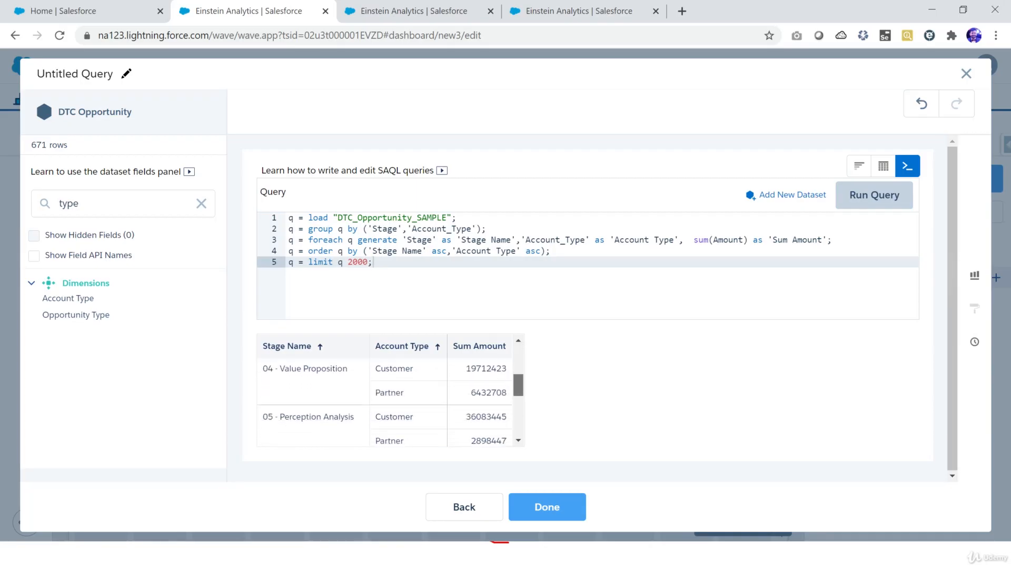
{"action": "scroll", "coordinate": [390, 401], "scroll_direction": "down", "scroll_amount": 2}
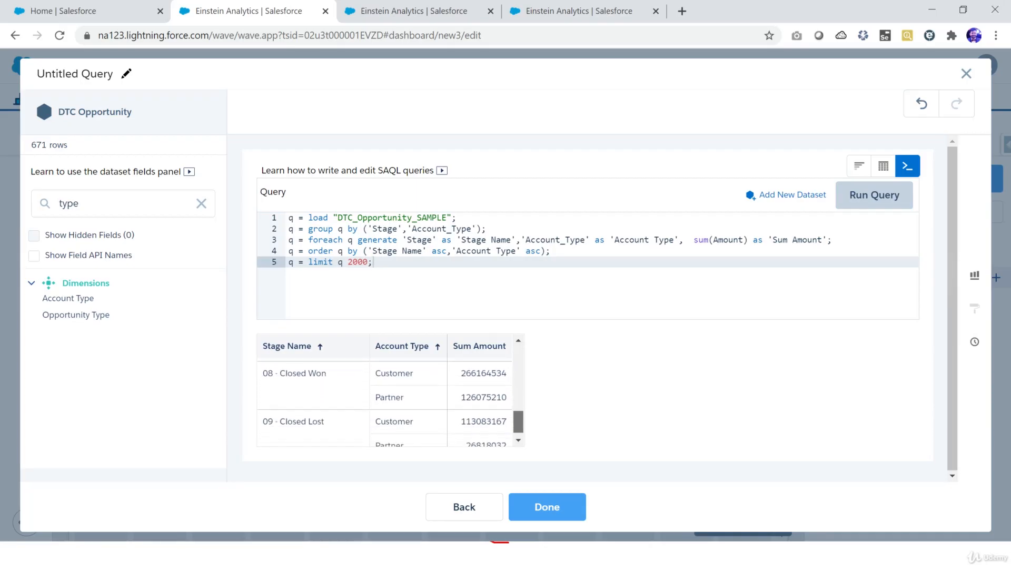
{"action": "scroll", "coordinate": [389, 400], "scroll_direction": "up", "scroll_amount": 5}
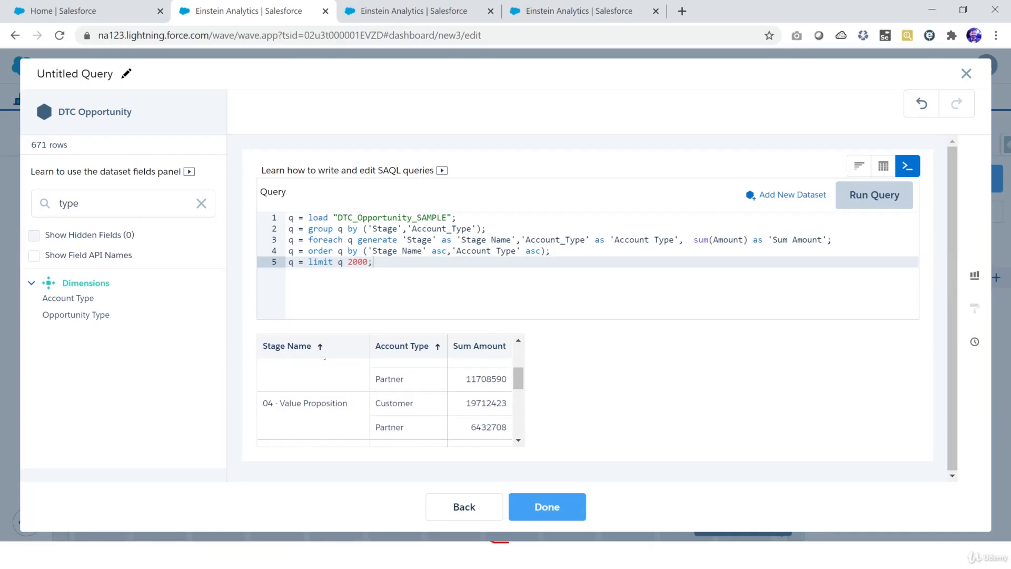
Step: View the results as a bar chart, then return to the SAQL query editor
{"action": "left_click", "coordinate": [860, 166]}
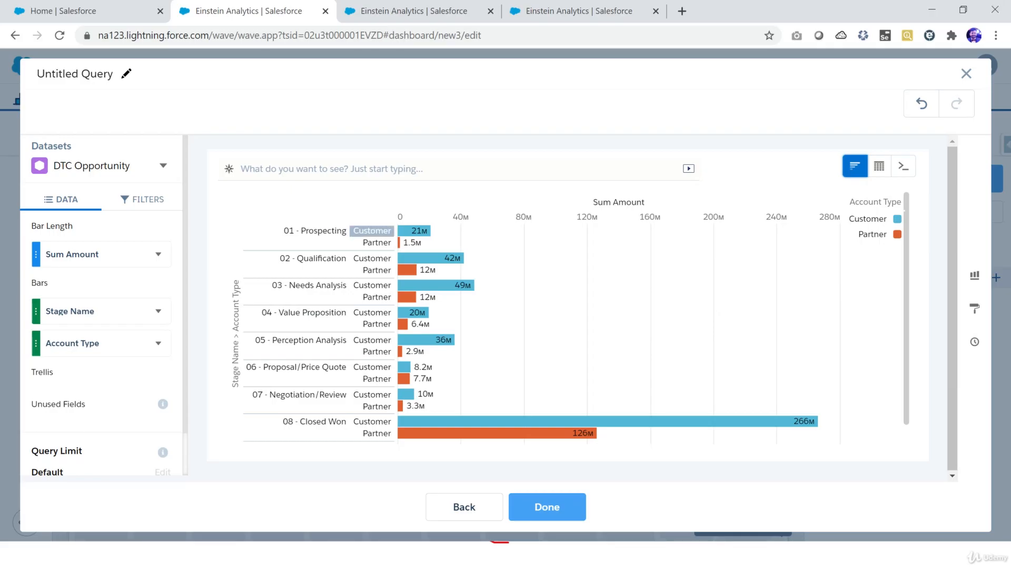
{"action": "mouse_move", "coordinate": [416, 230]}
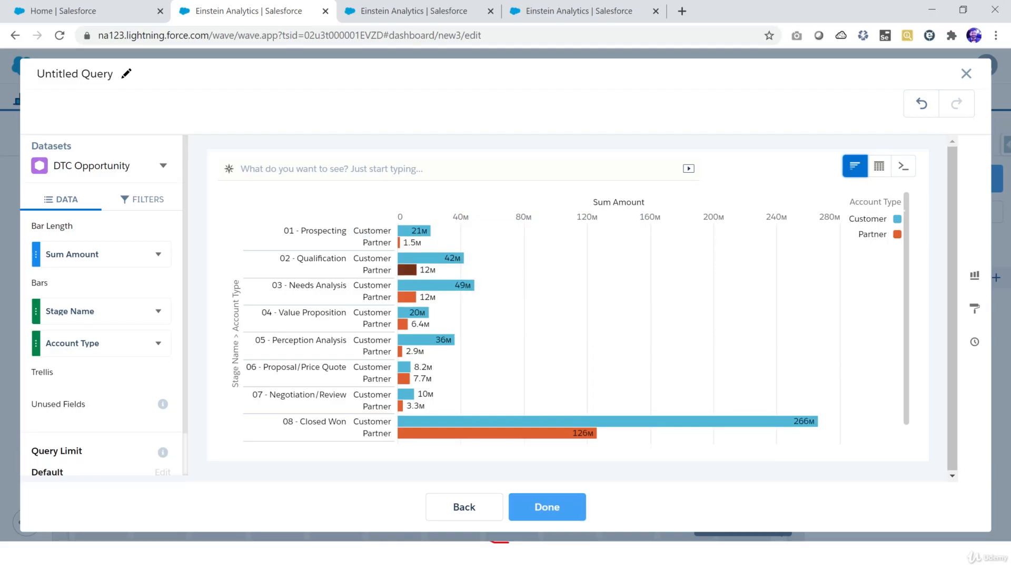
{"action": "left_click", "coordinate": [903, 167]}
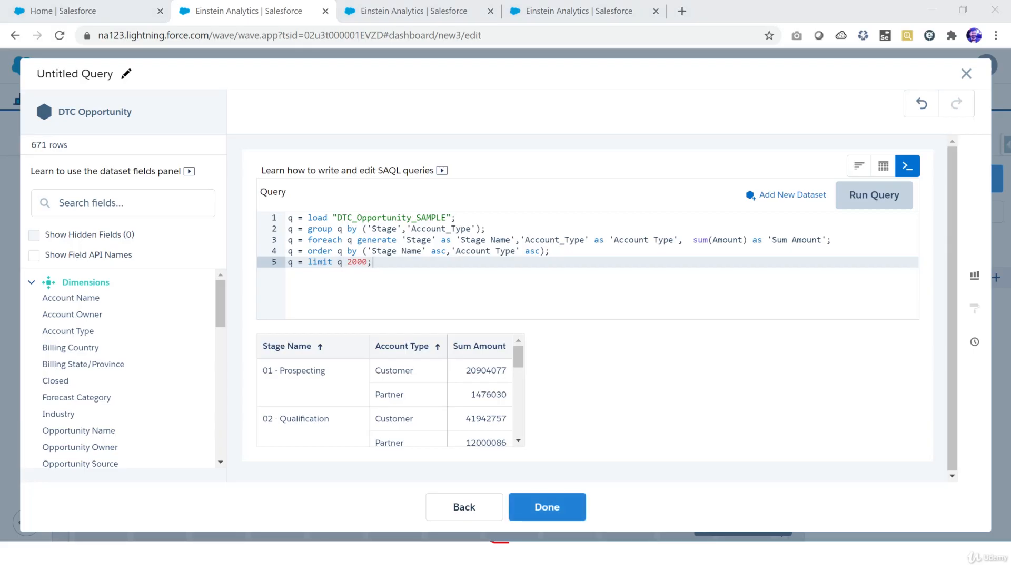
{"action": "key", "text": "alt+Tab"}
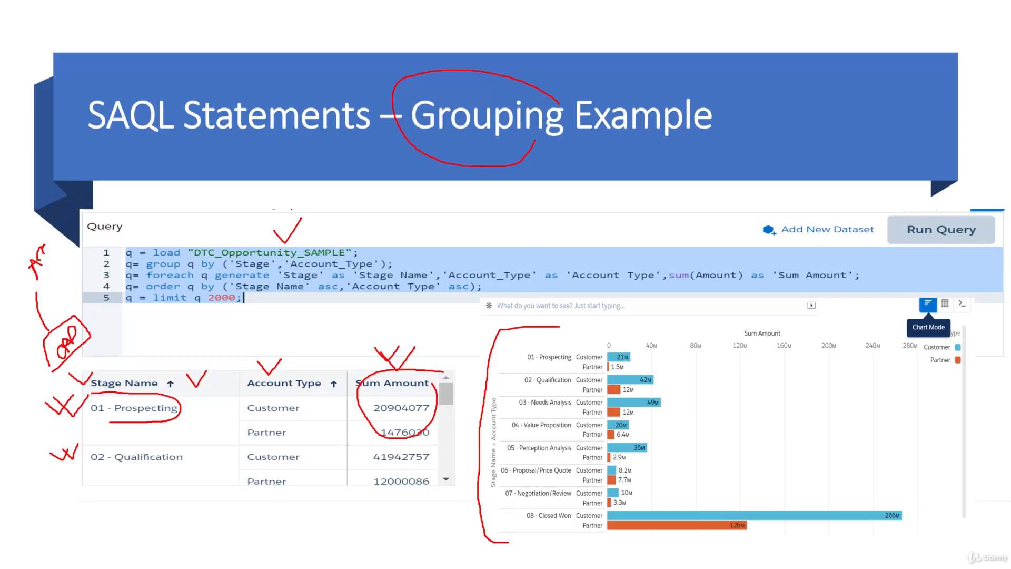
{"action": "mouse_move", "coordinate": [258, 270]}
{"action": "left_mouse_down"}
{"action": "mouse_move", "coordinate": [391, 270]}
{"action": "mouse_move", "coordinate": [380, 252]}
{"action": "mouse_move", "coordinate": [329, 253]}
{"action": "left_mouse_up"}
{"action": "mouse_move", "coordinate": [218, 292]}
{"action": "left_mouse_down"}
{"action": "mouse_move", "coordinate": [481, 290]}
{"action": "mouse_move", "coordinate": [456, 281]}
{"action": "left_mouse_up"}
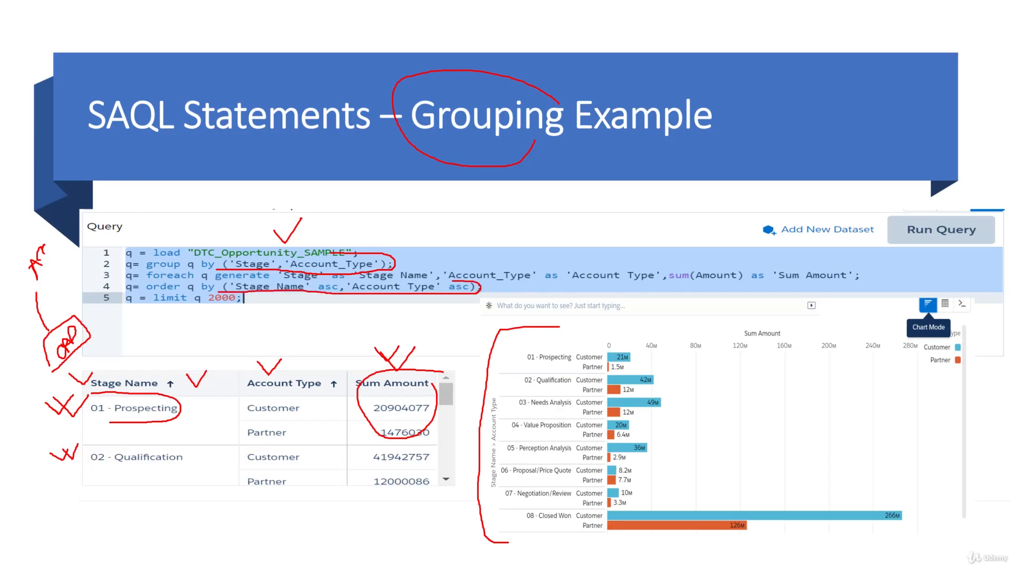